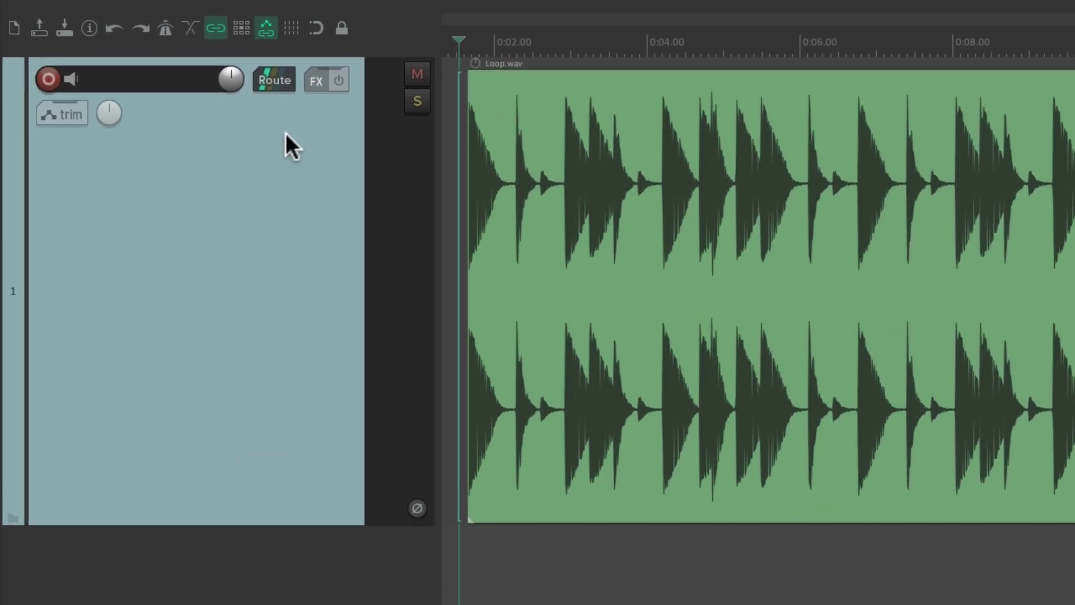
- Dismiss the Add FX browser without adding an effect, then briefly play the Loop.wav drum loop
left_click(312, 82)
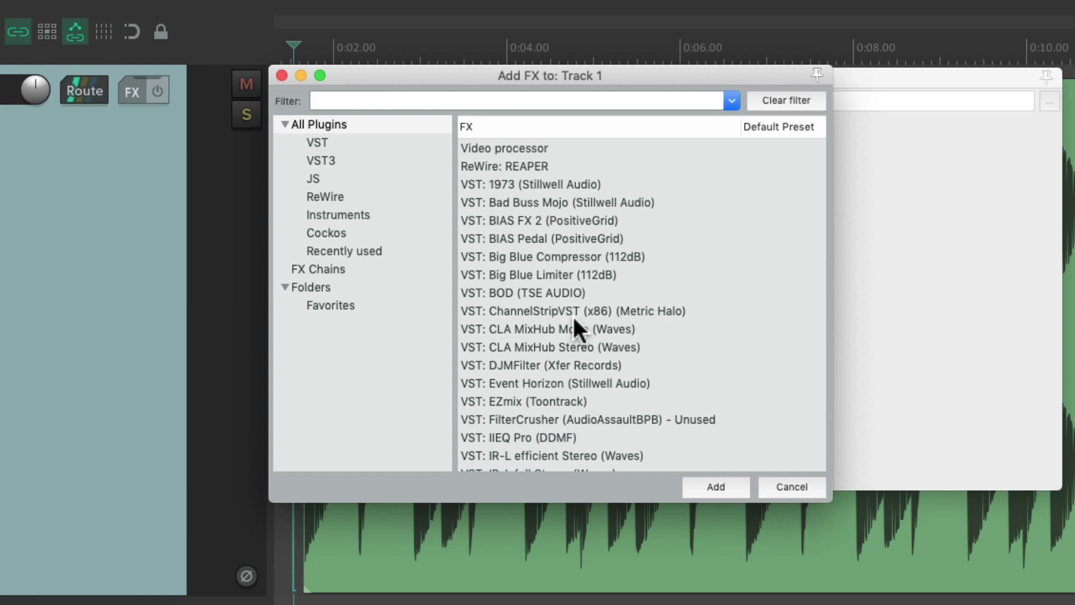
key("Escape")
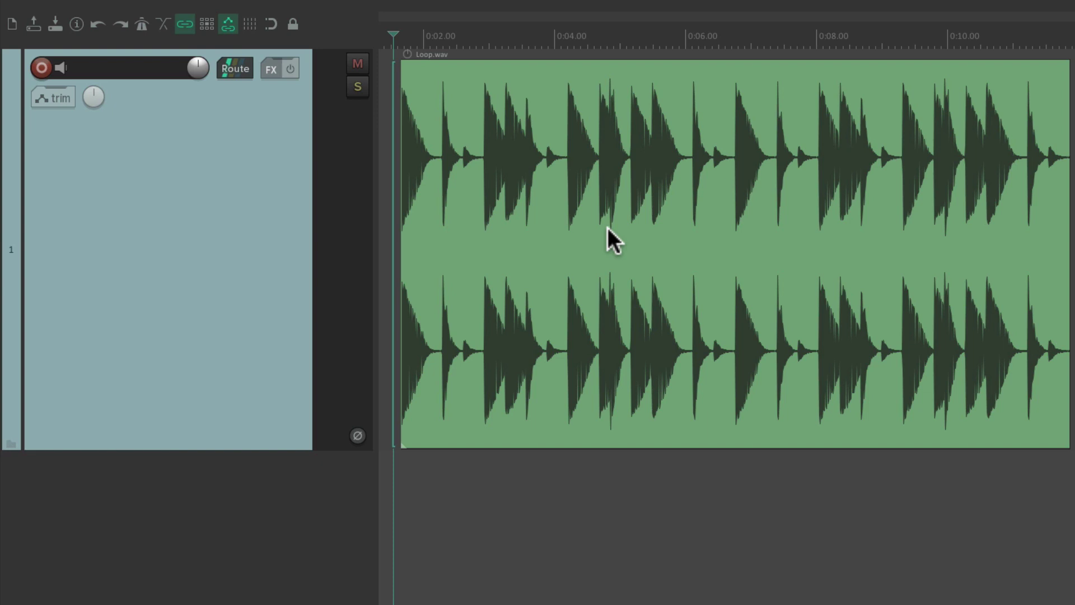
key("space")
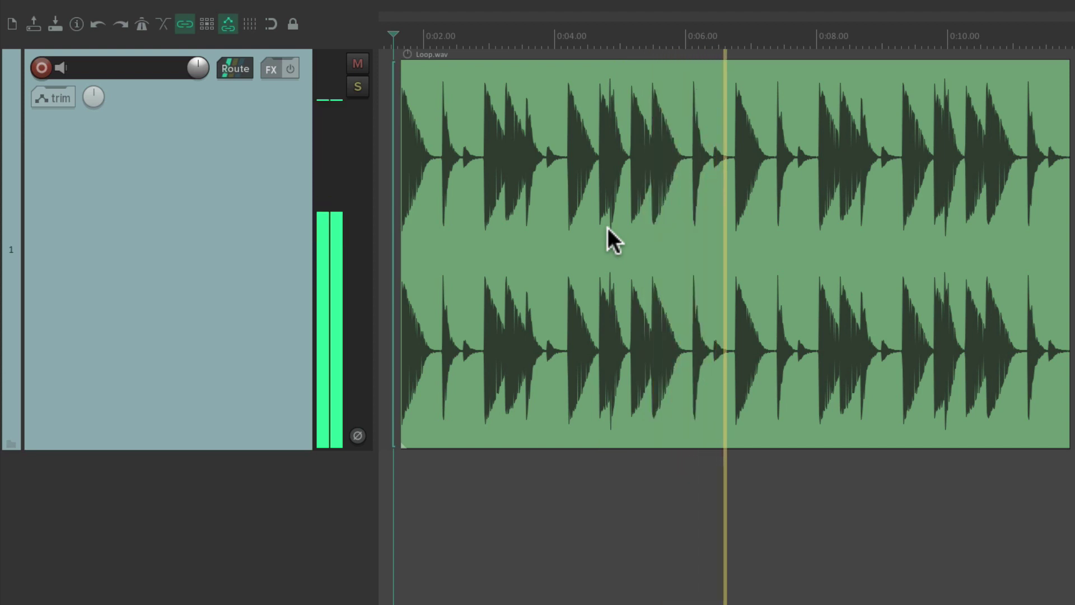
key("space")
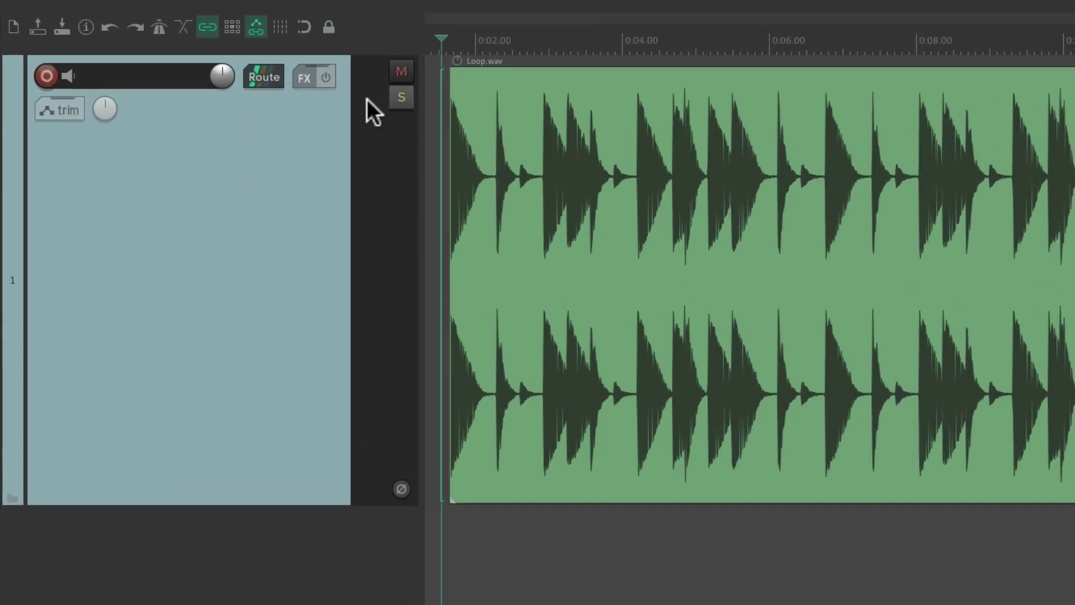
- Add JS: Frequency Spectrum Analyzer Meter from FX Favorites to track 1 and play the loop through it
right_click(279, 72)
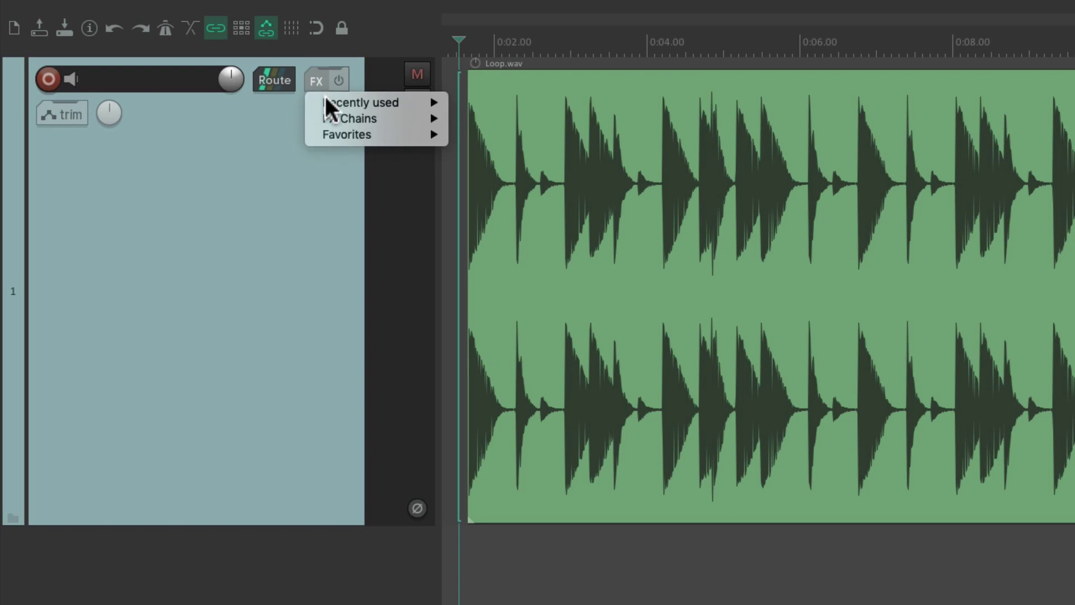
mouse_move(325, 134)
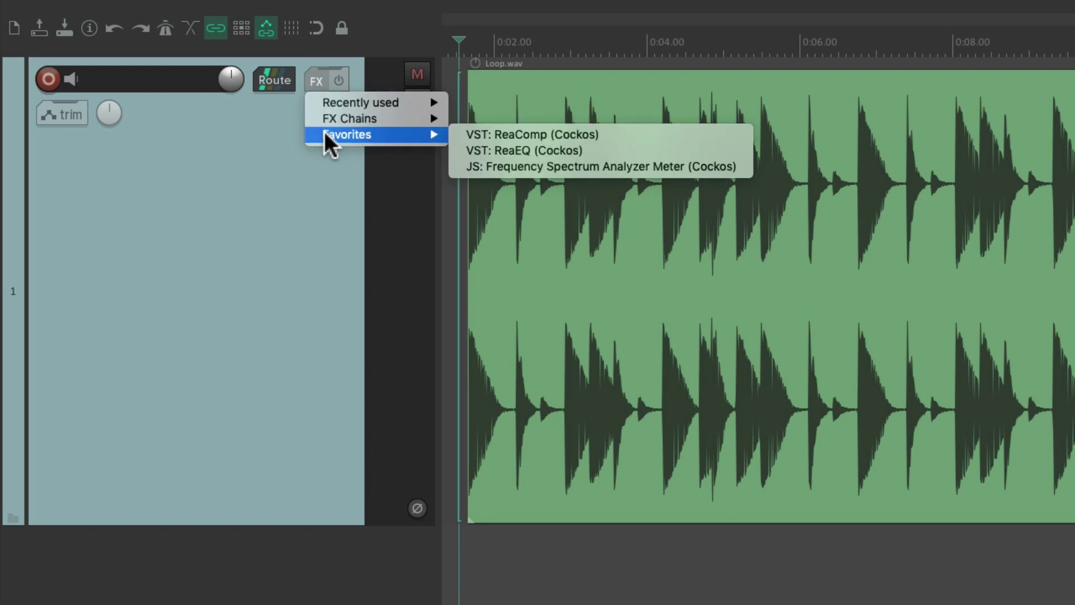
left_click(572, 167)
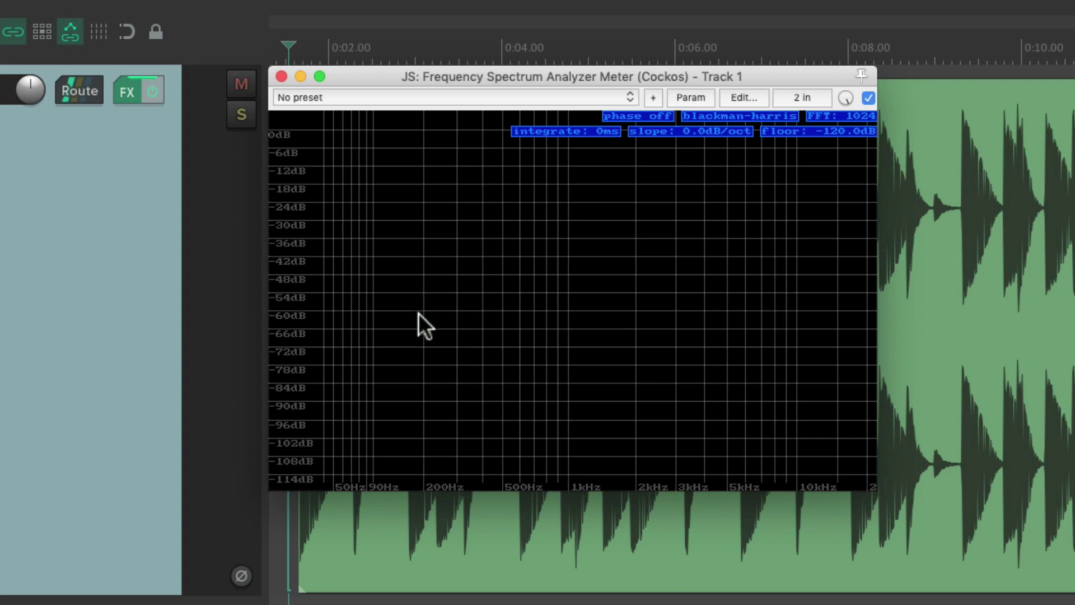
key("space")
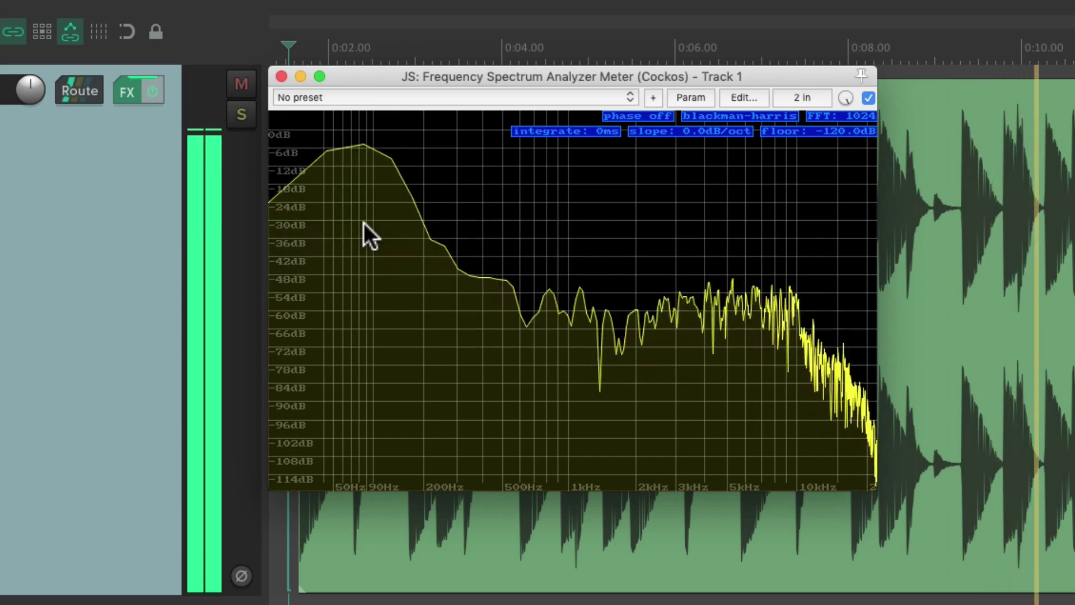
key("space")
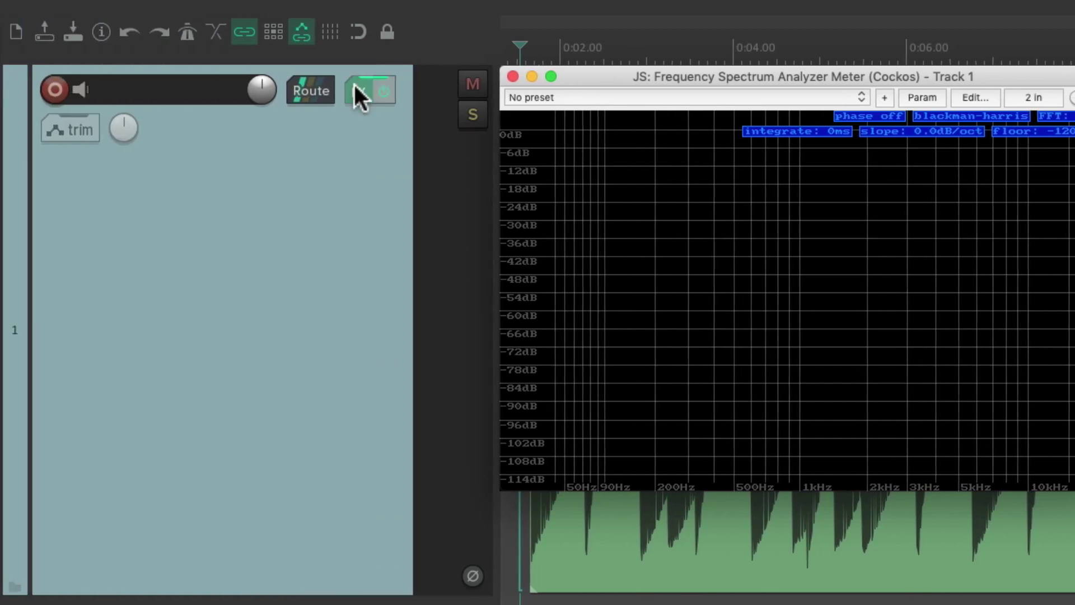
- Add VST: ReaComp from FX Favorites after the spectrum analyzer
right_click(125, 93)
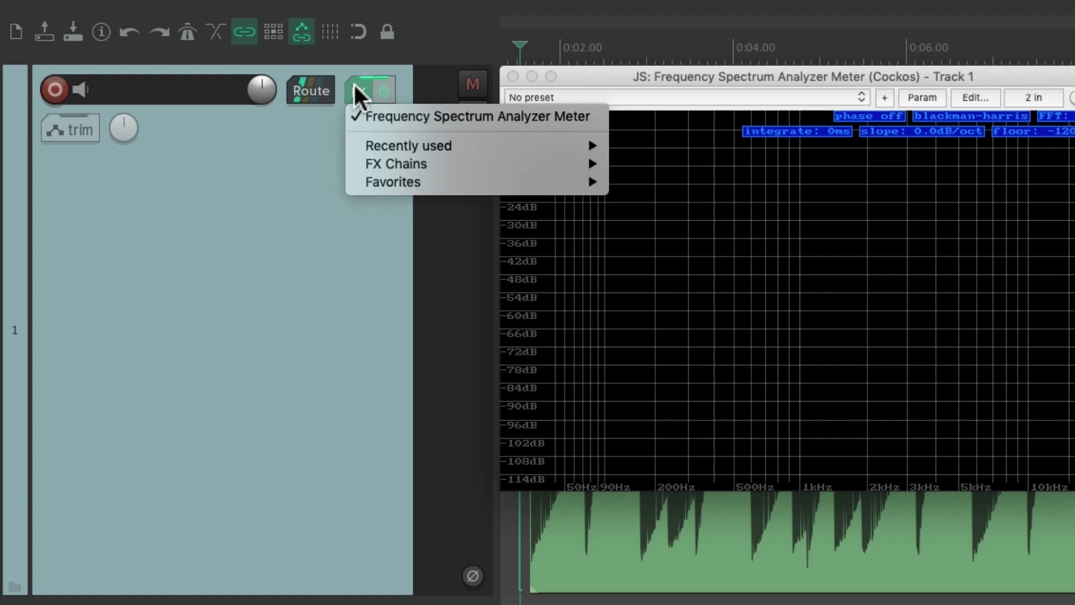
mouse_move(580, 183)
left_click(614, 180)
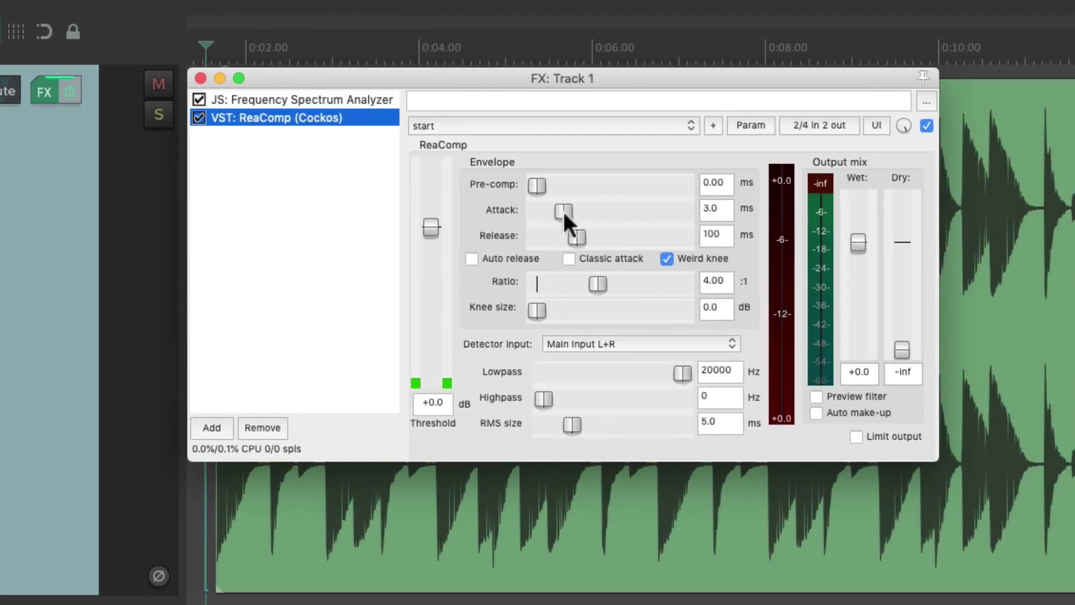
- Set ReaComp to 1.4 ms attack, 21 ms release and -16.6 dB threshold while auditioning
left_click_drag(563, 211, 562, 237)
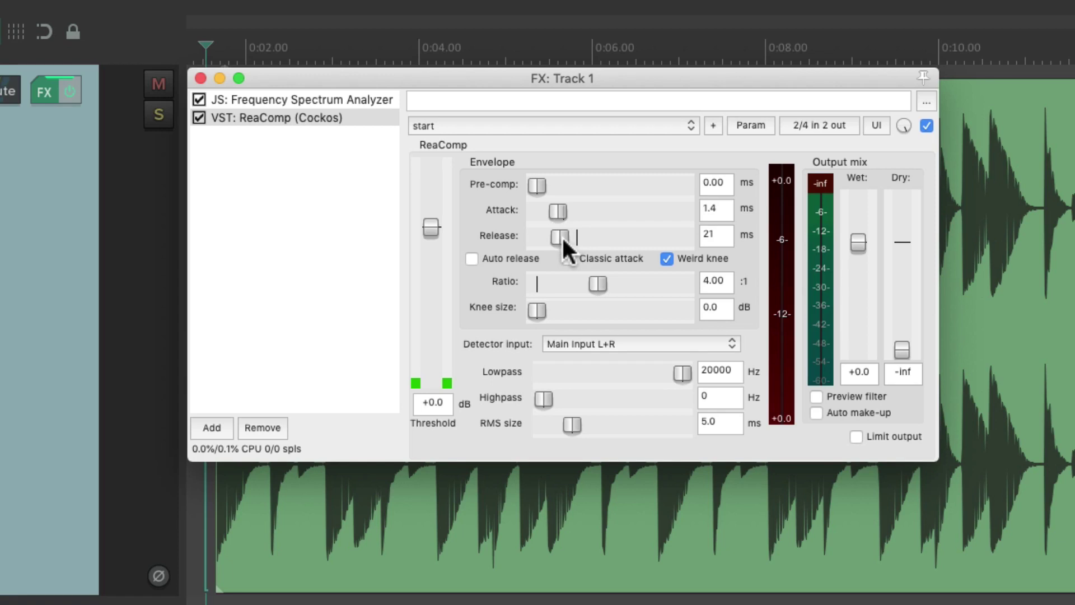
key("space")
left_click_drag(429, 227, 434, 289)
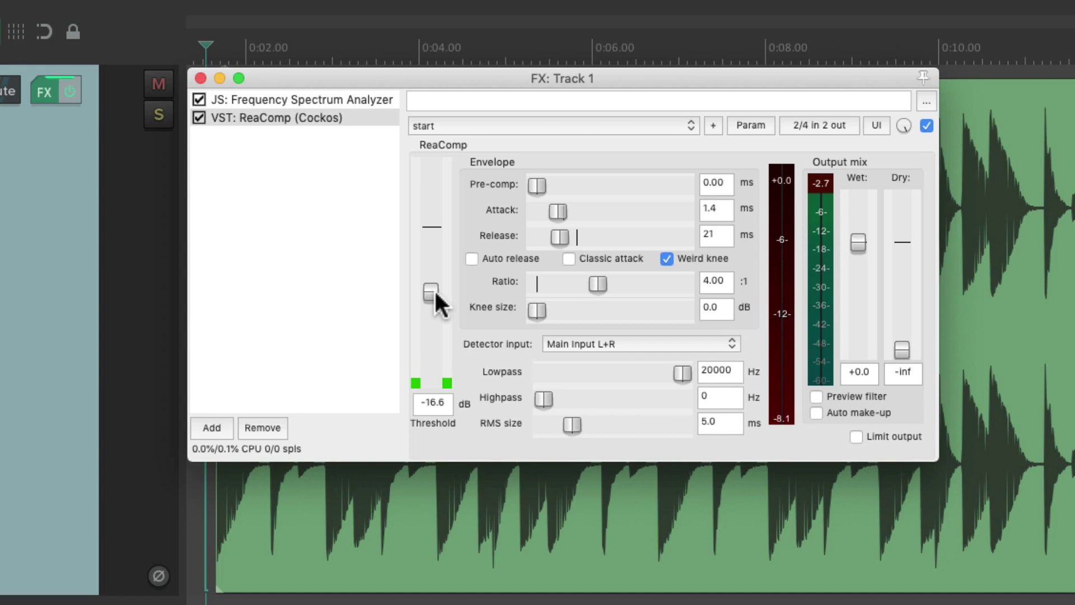
key("space")
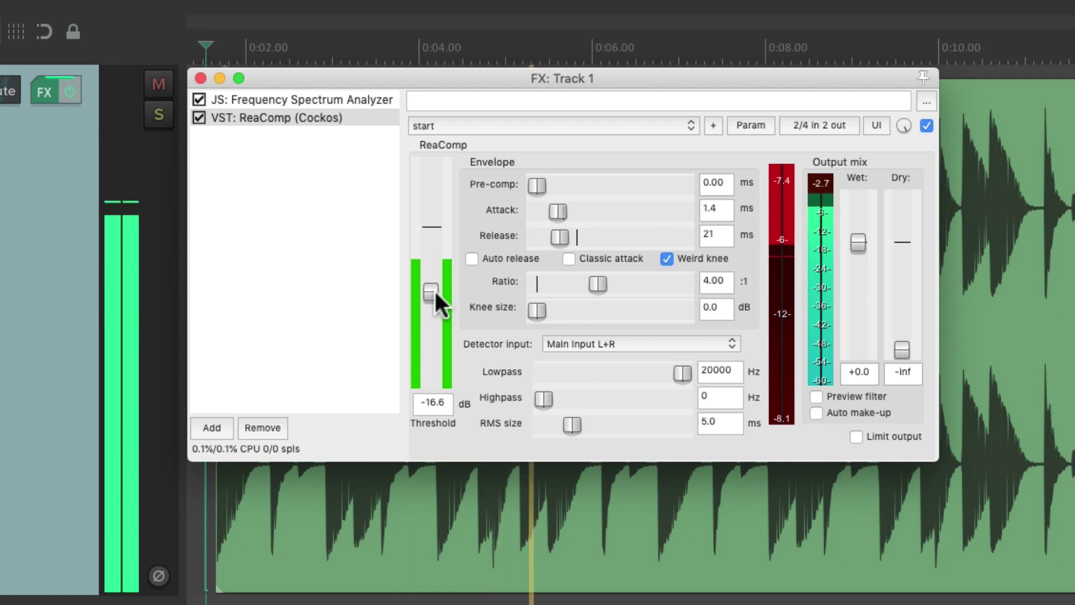
key("space")
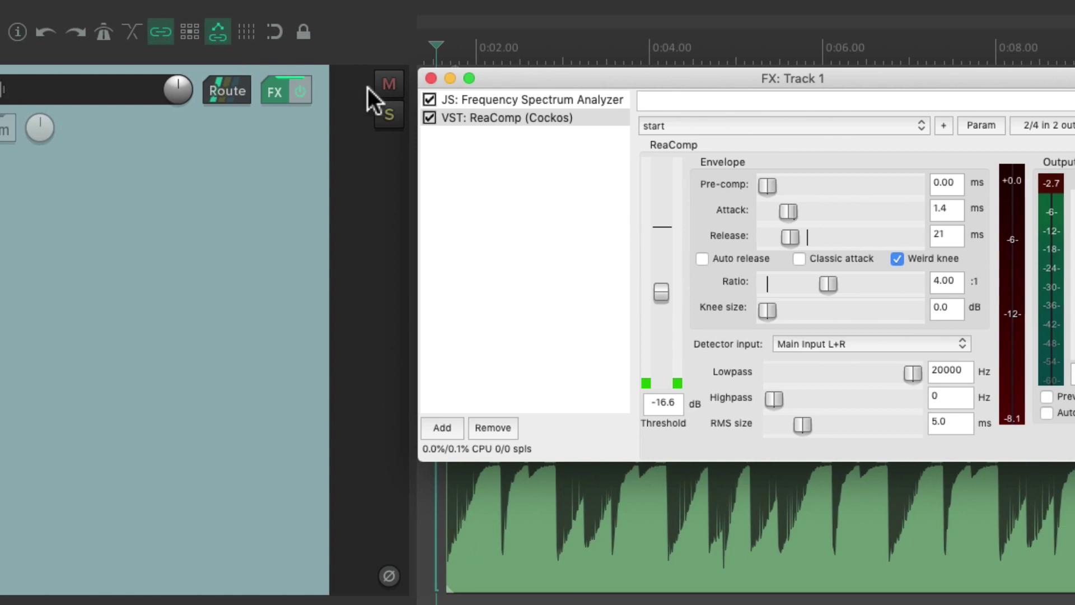
- Add VST: ReaEQ from FX Favorites to the end of track 1's chain
right_click(42, 89)
mouse_move(363, 203)
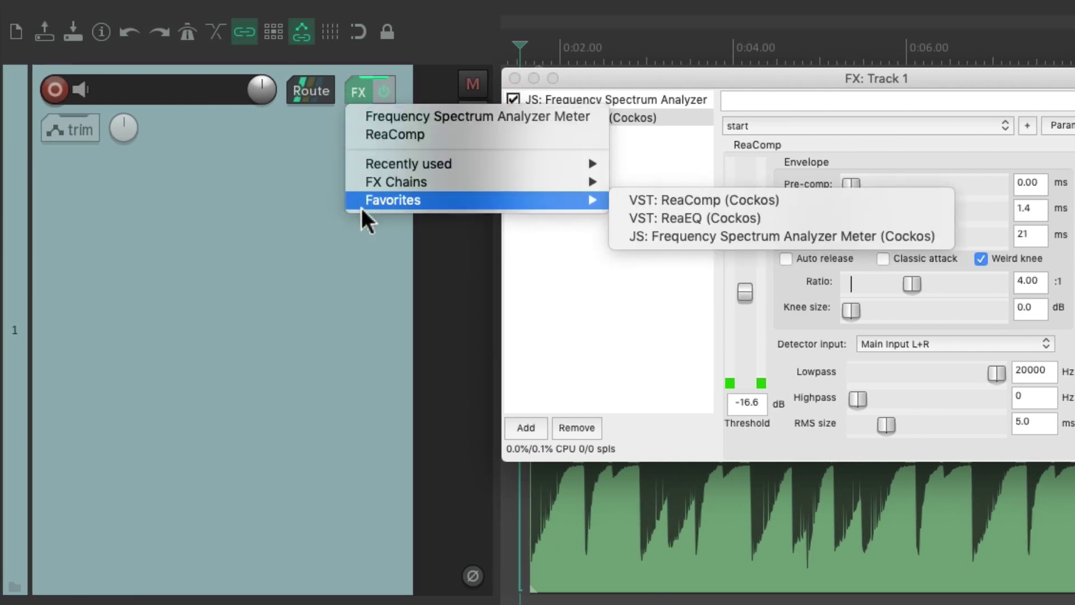
left_click(645, 217)
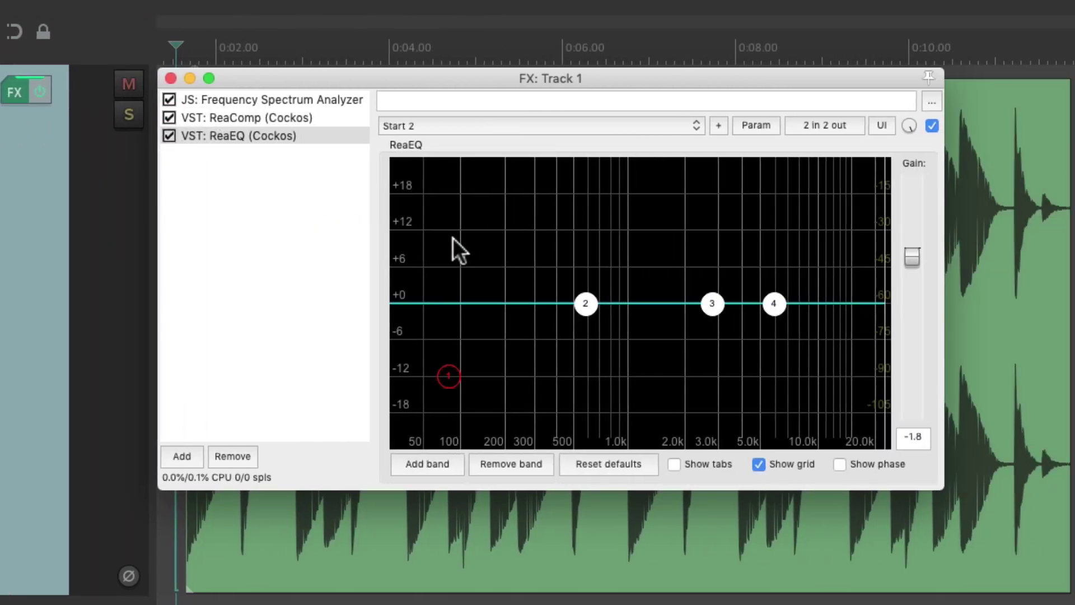
- Enable ReaEQ's band 1 high-pass, bypass ReaComp, and raise the cutoff to about 188 Hz
double_click(447, 377)
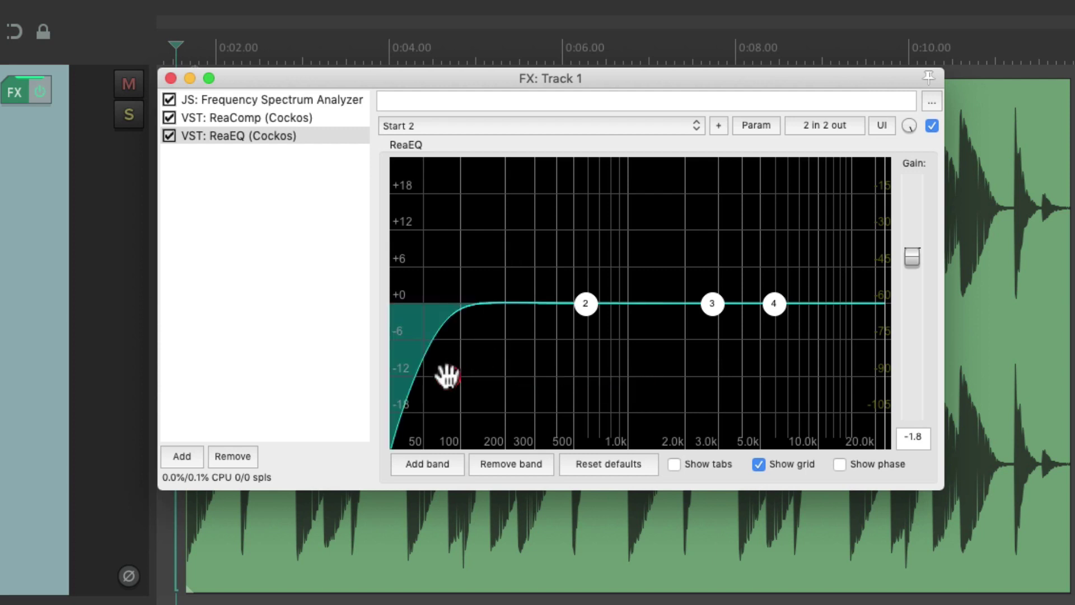
left_click(169, 117)
key("space")
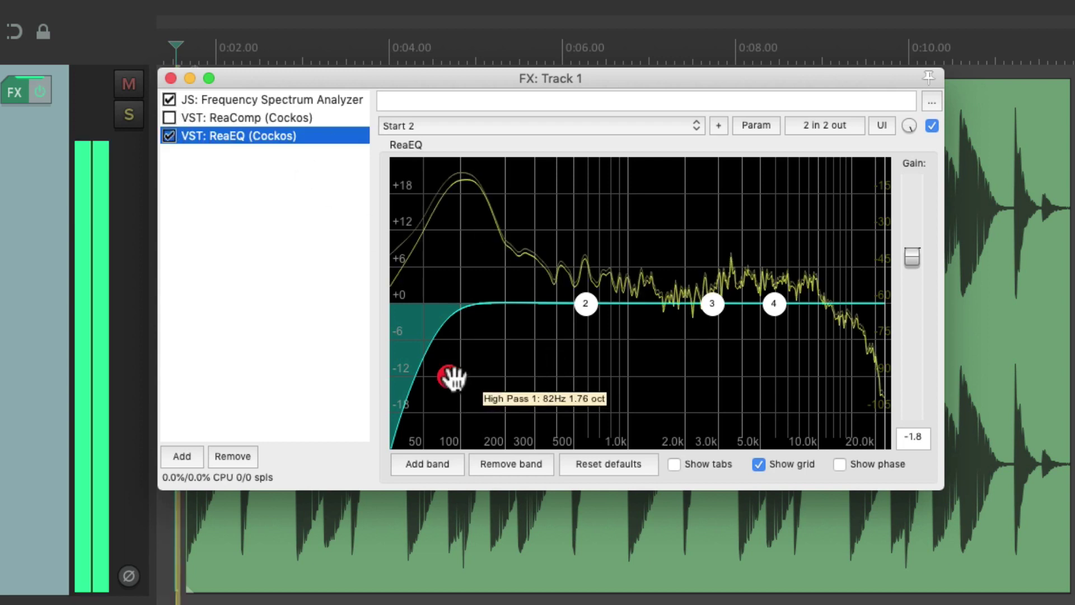
left_click_drag(448, 376, 502, 376)
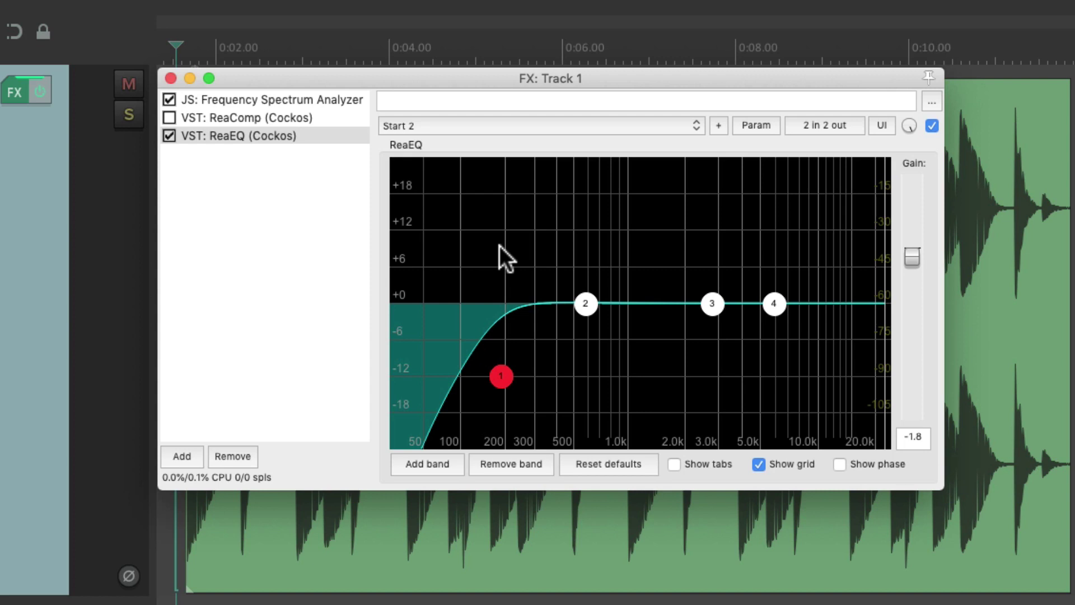
key("space")
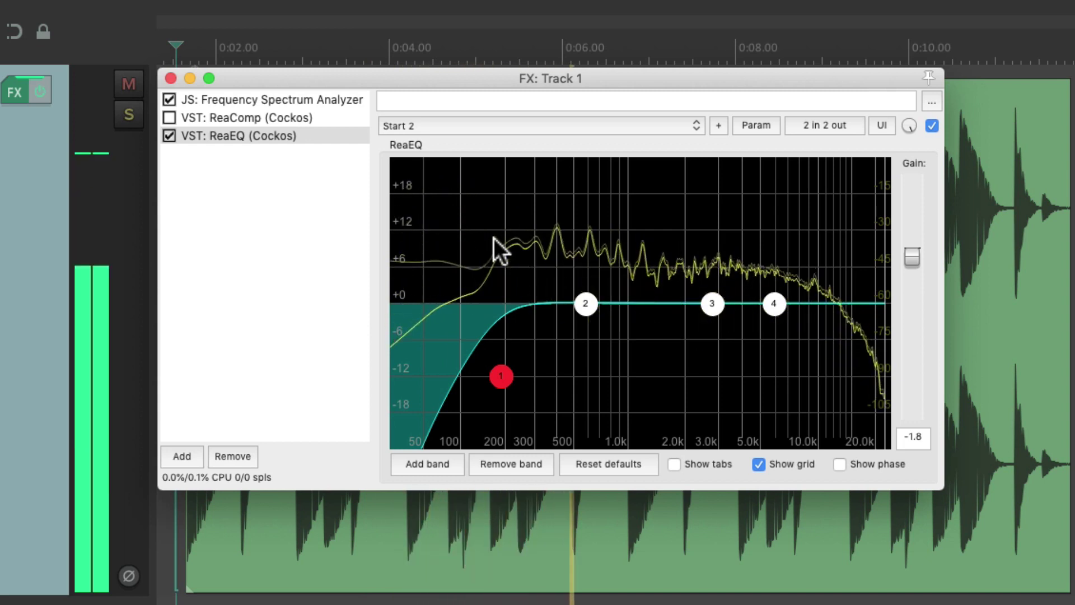
key("space")
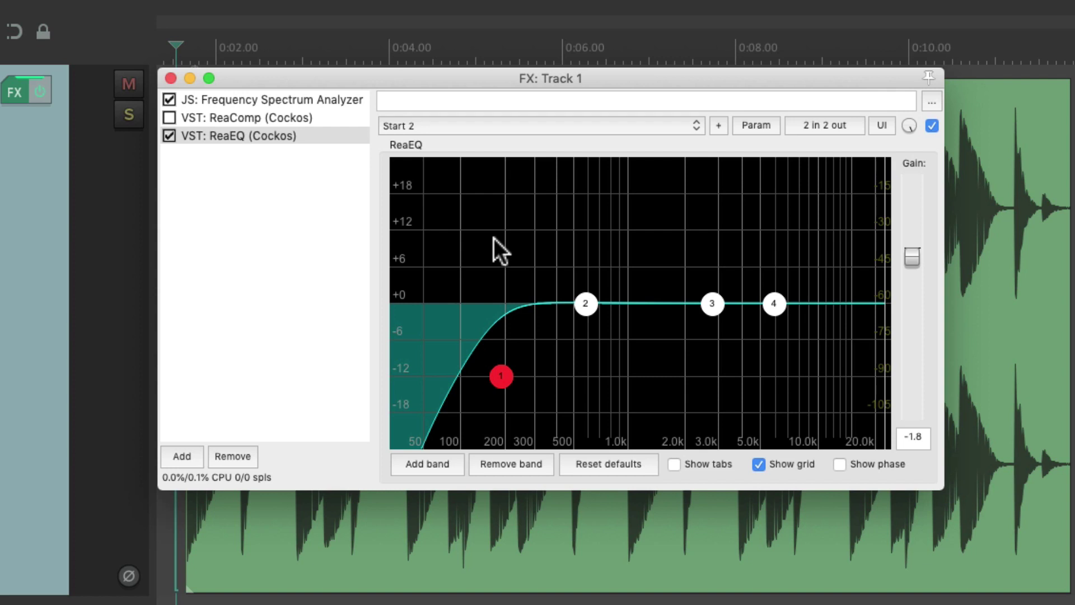
- Raise ReaEQ's high-pass cutoff to 224 Hz, toggling ReaComp and switching between both plugins
left_click(335, 117)
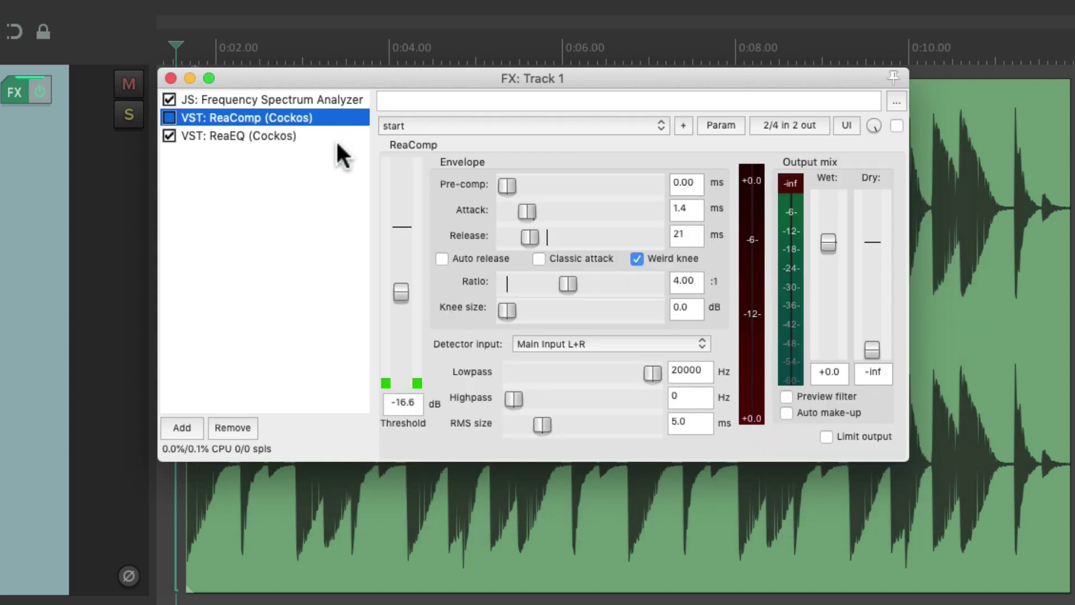
left_click(166, 117)
left_click(243, 135)
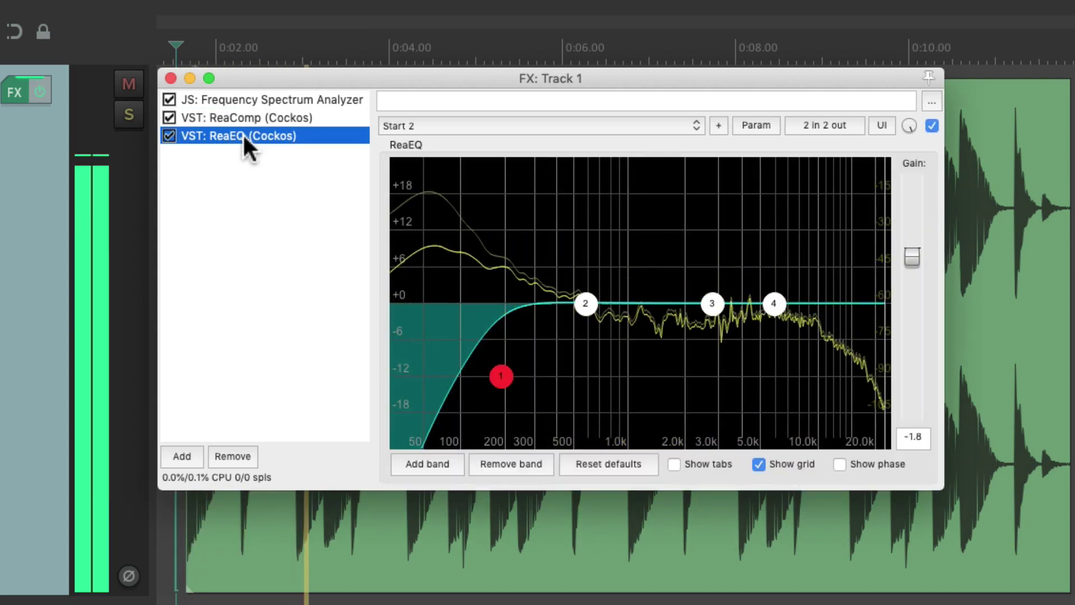
left_click_drag(508, 379, 514, 382)
key("space")
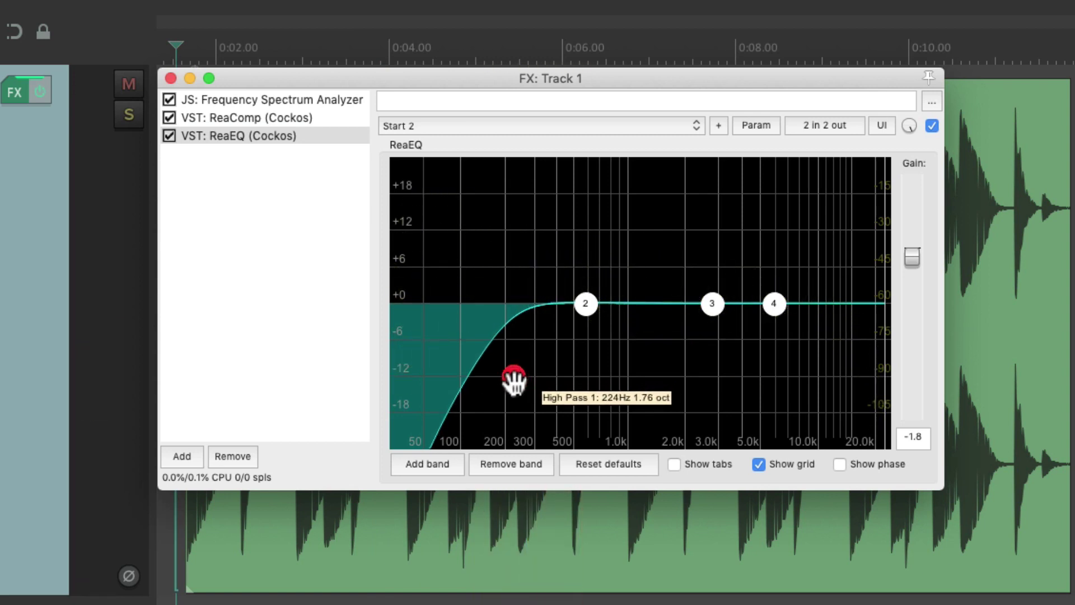
left_click(338, 117)
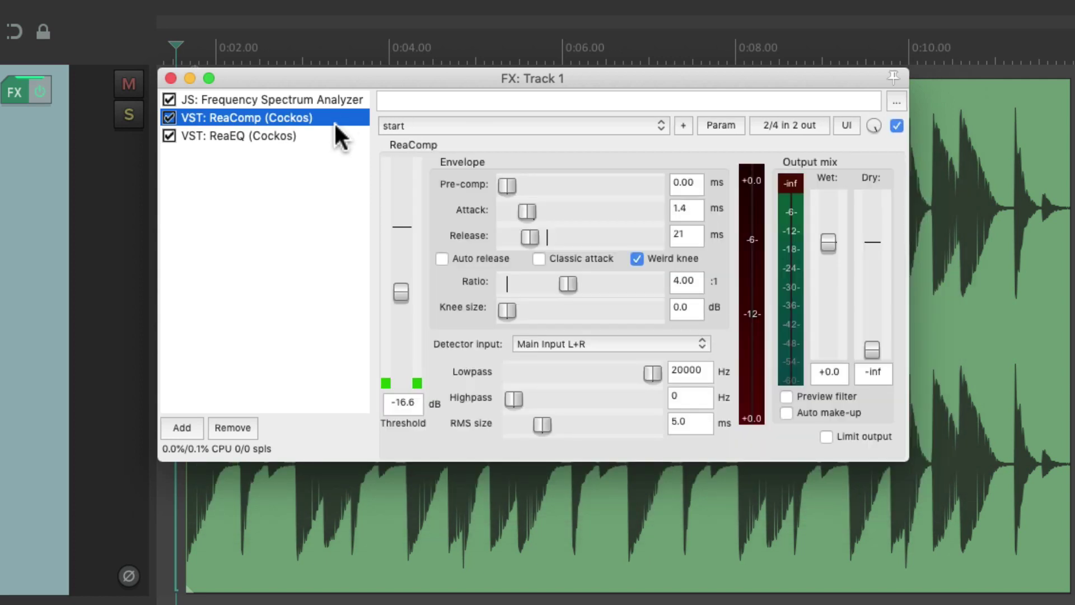
left_click(325, 136)
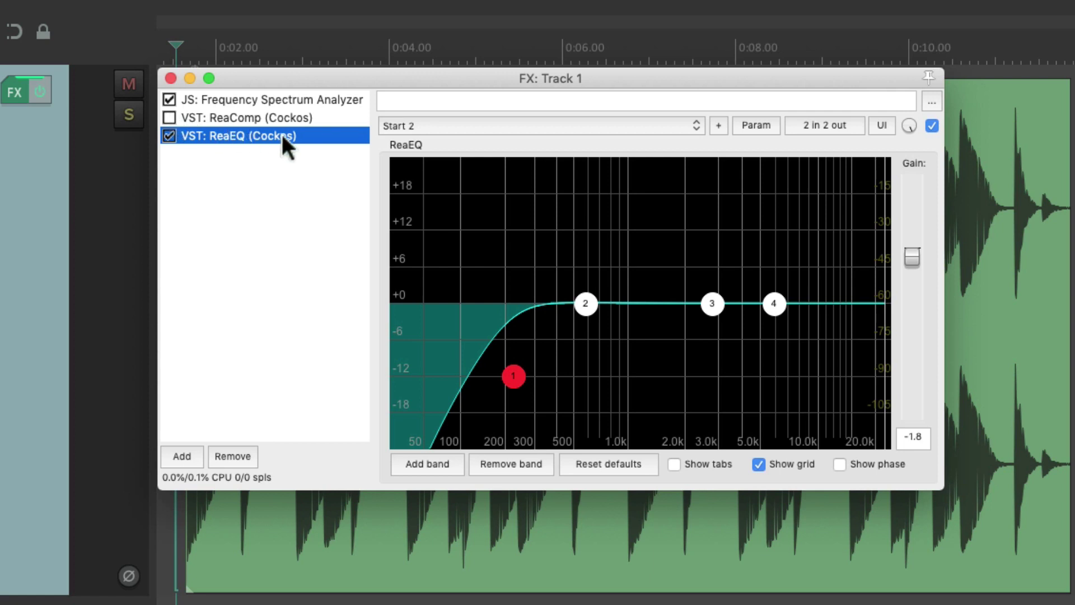
- Move ReaEQ ahead of ReaComp and retune the high-pass cutoff while the loop plays
left_click_drag(285, 135, 287, 119)
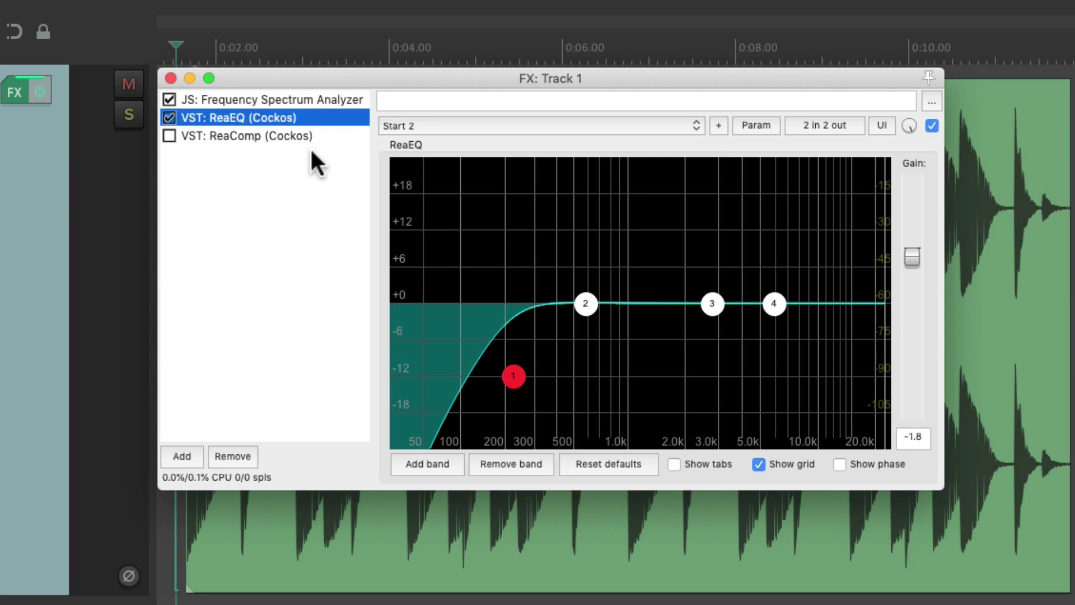
key("space")
mouse_move(514, 376)
left_mouse_down()
mouse_move(434, 377)
mouse_move(496, 379)
left_mouse_up()
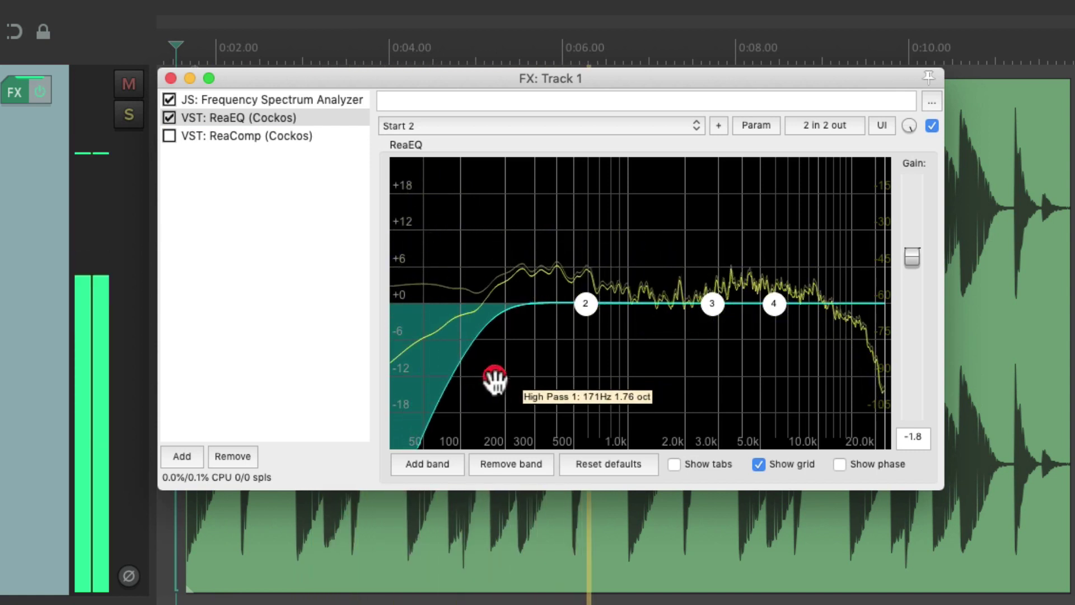
key("space")
- Lower ReaComp's threshold to about -17.9 dB while auditioning the drum loop
left_click(296, 135)
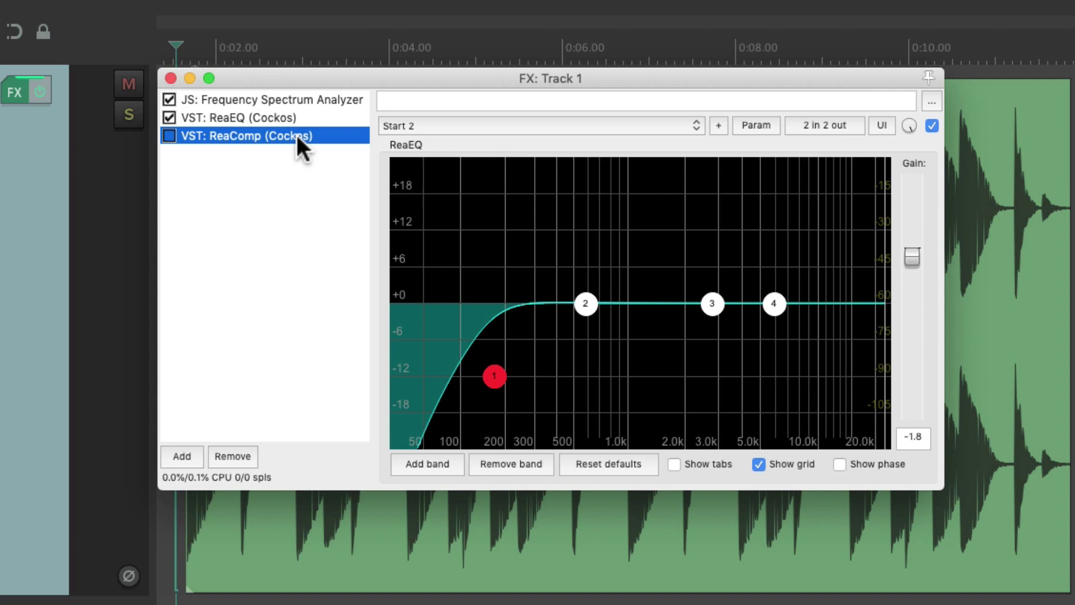
left_click(252, 112)
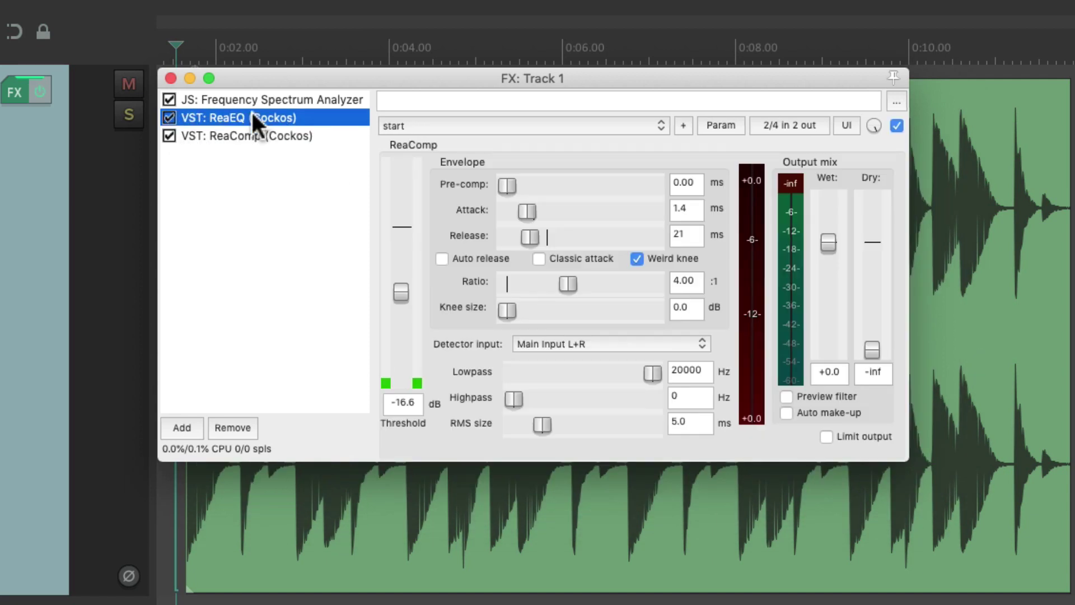
left_click(316, 135)
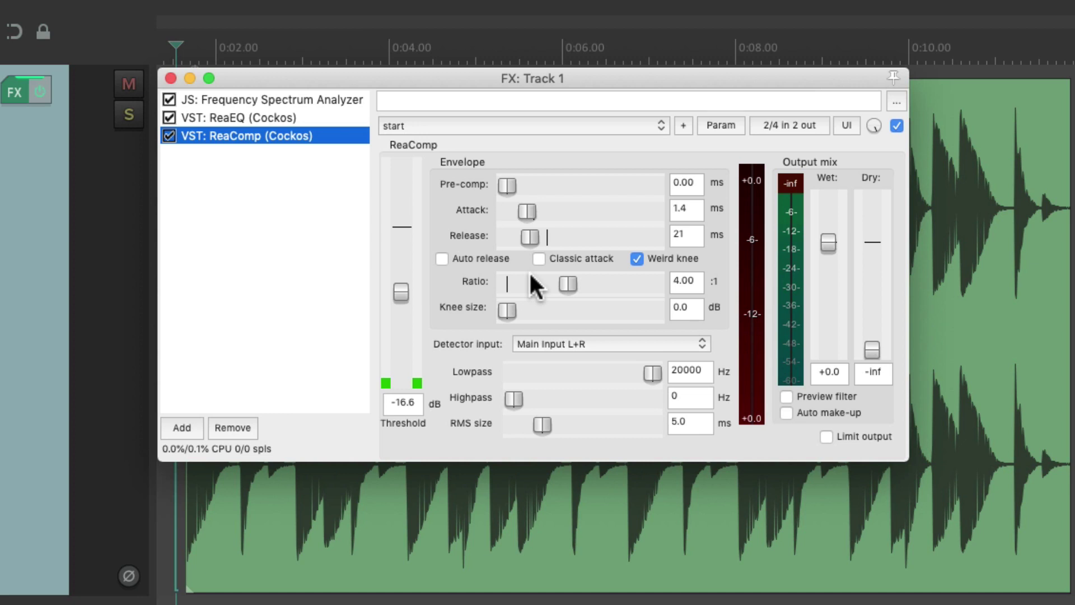
mouse_move(395, 287)
left_mouse_down()
mouse_move(398, 223)
mouse_move(402, 301)
mouse_move(401, 292)
left_mouse_up()
key("space")
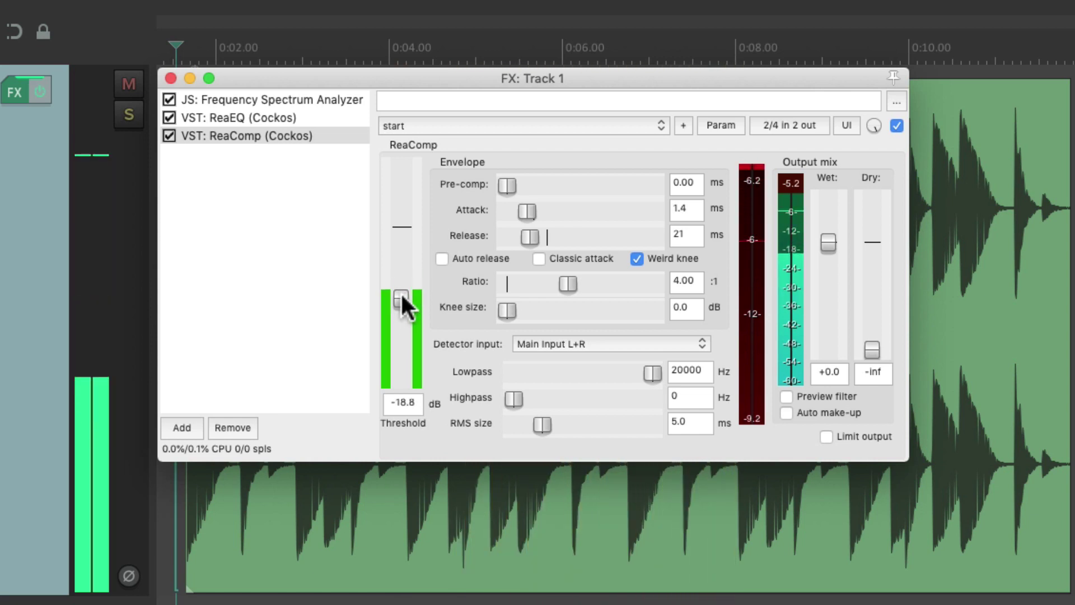
key("space")
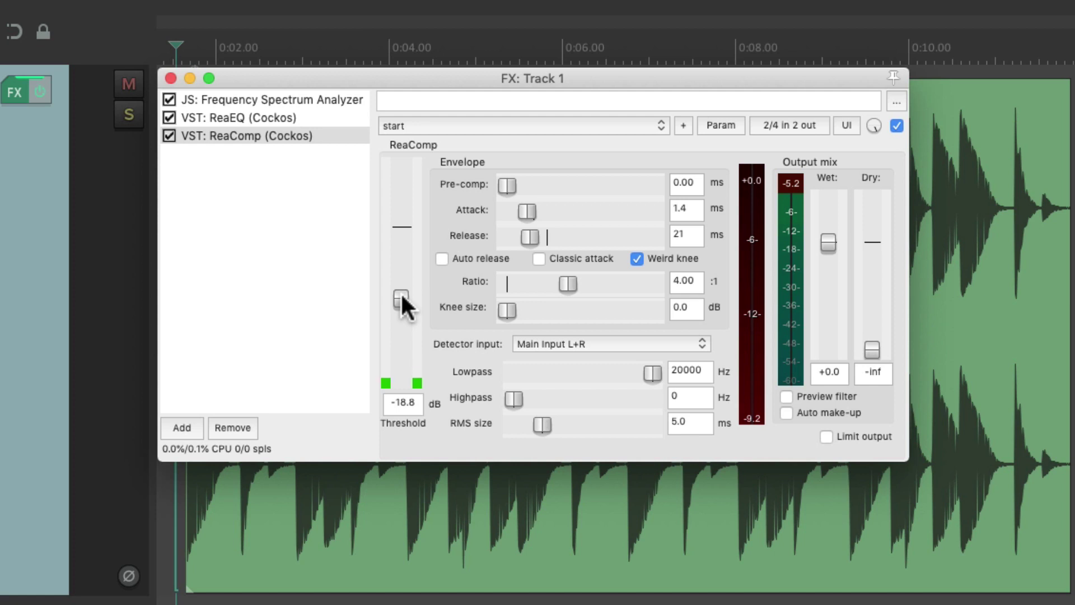
key("space")
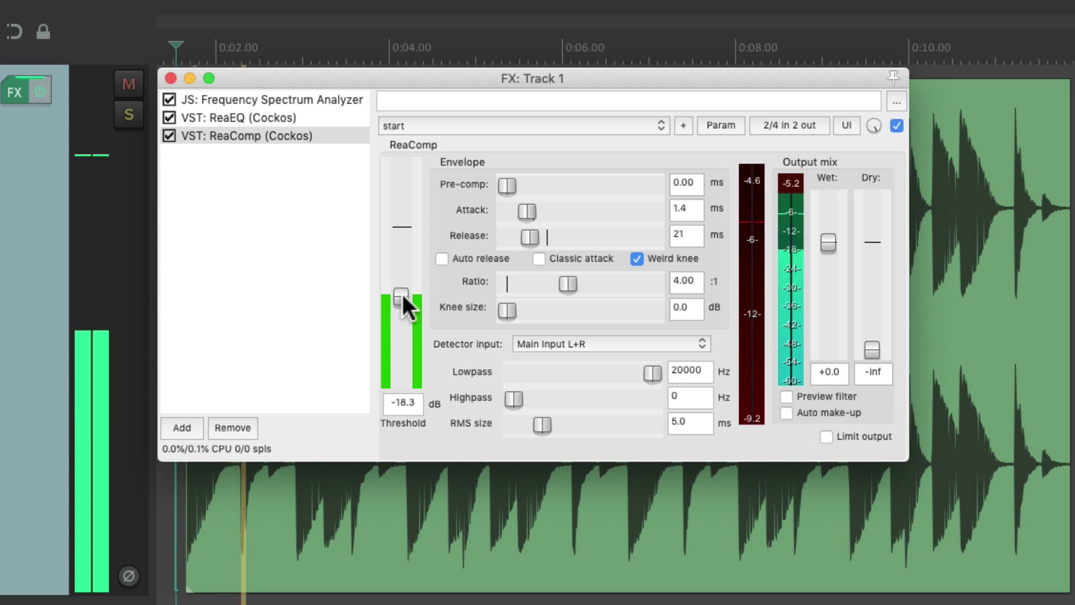
left_click_drag(401, 292, 401, 291)
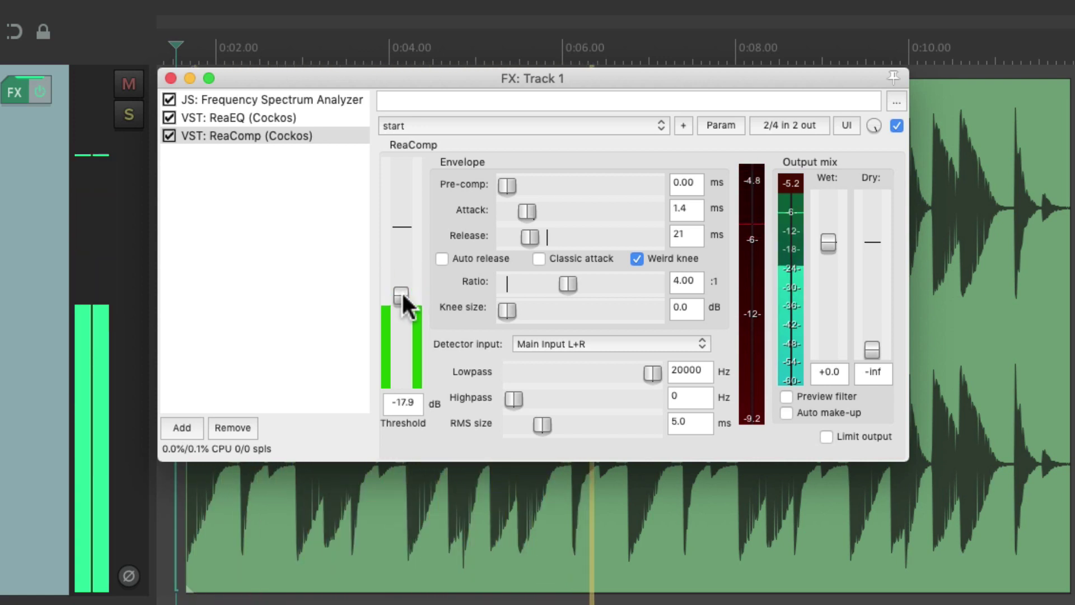
key("space")
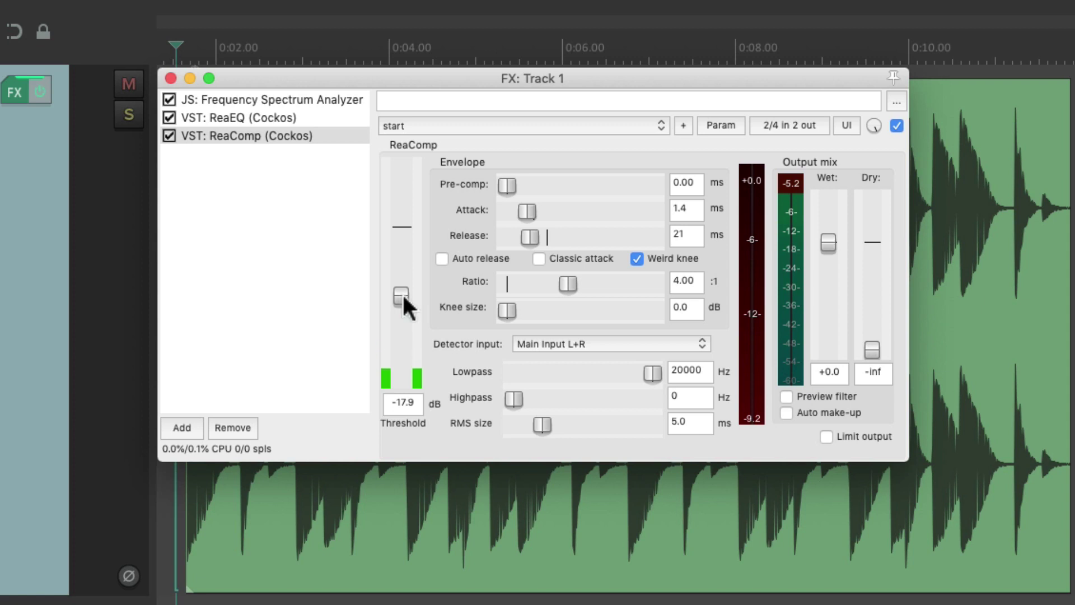
left_click(351, 117)
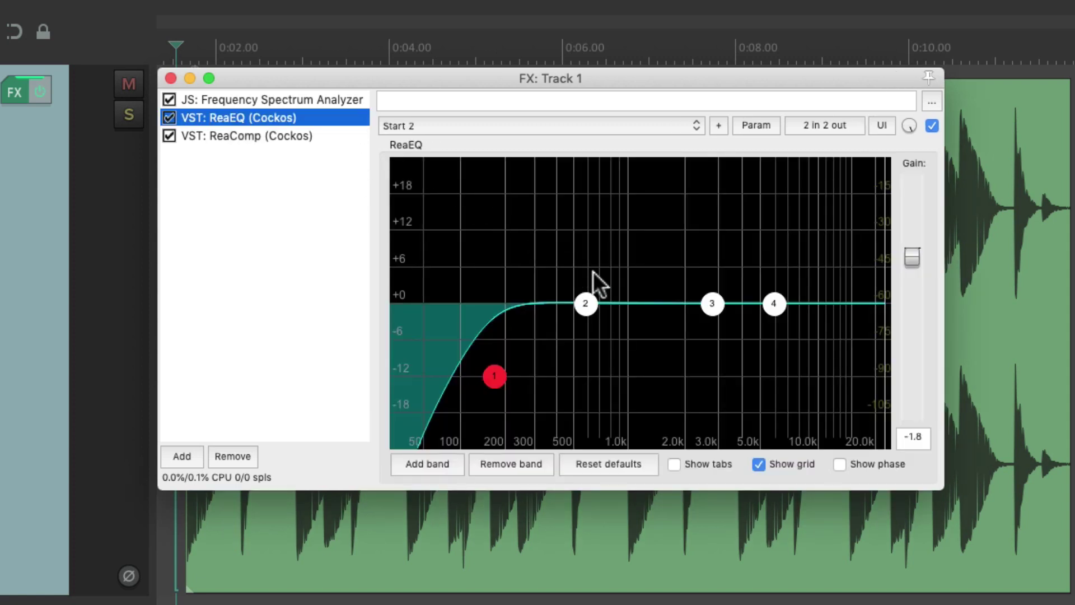
- Select VST: ReaComp (Cockos) in the FX: Track 1 list to view its -17.9 dB threshold
left_click(335, 134)
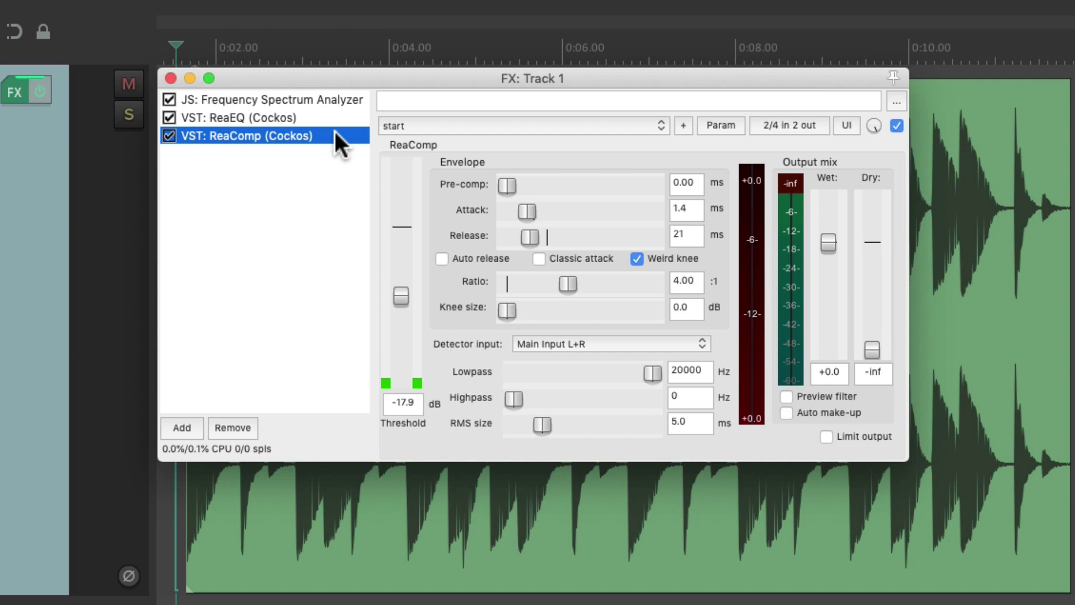
- Bypass ReaComp and set ReaEQ band 2 to a -8.1 dB cut at 584 Hz
left_click(170, 135)
left_click(311, 117)
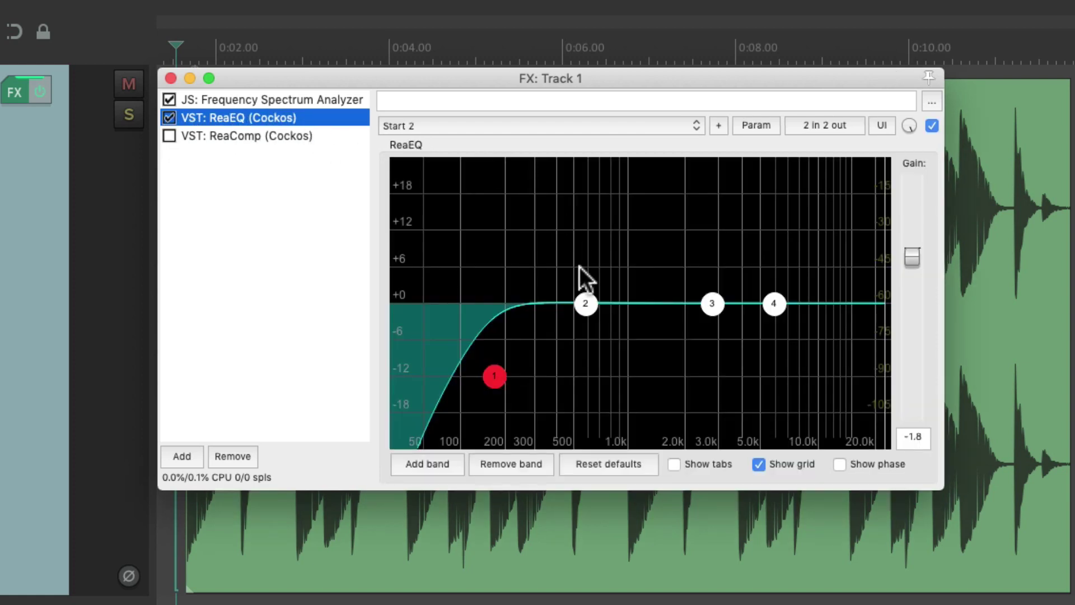
mouse_move(588, 307)
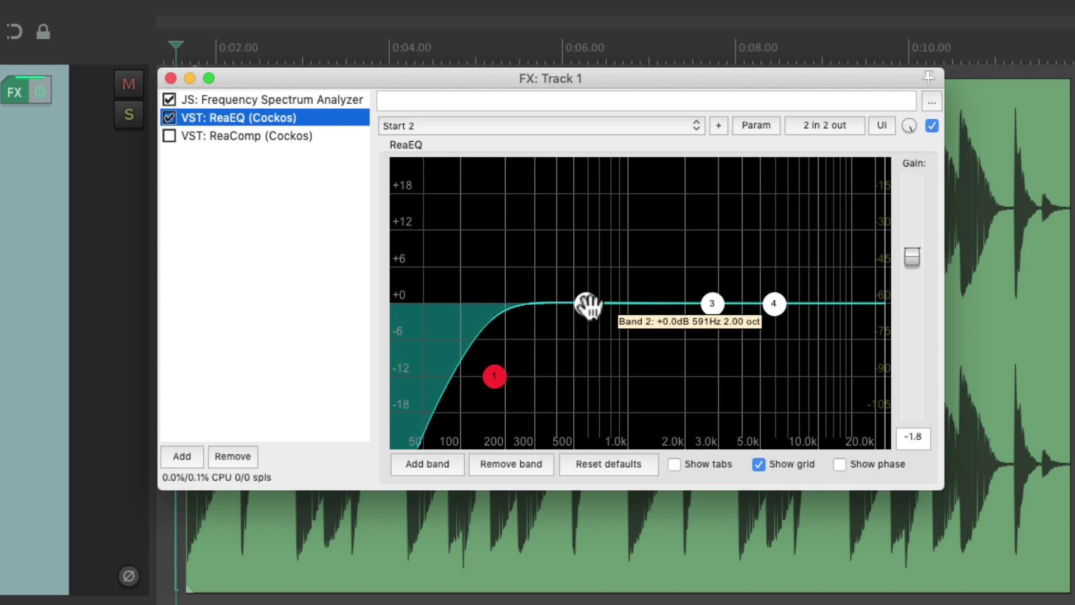
key("space")
left_click_drag(584, 302, 588, 354)
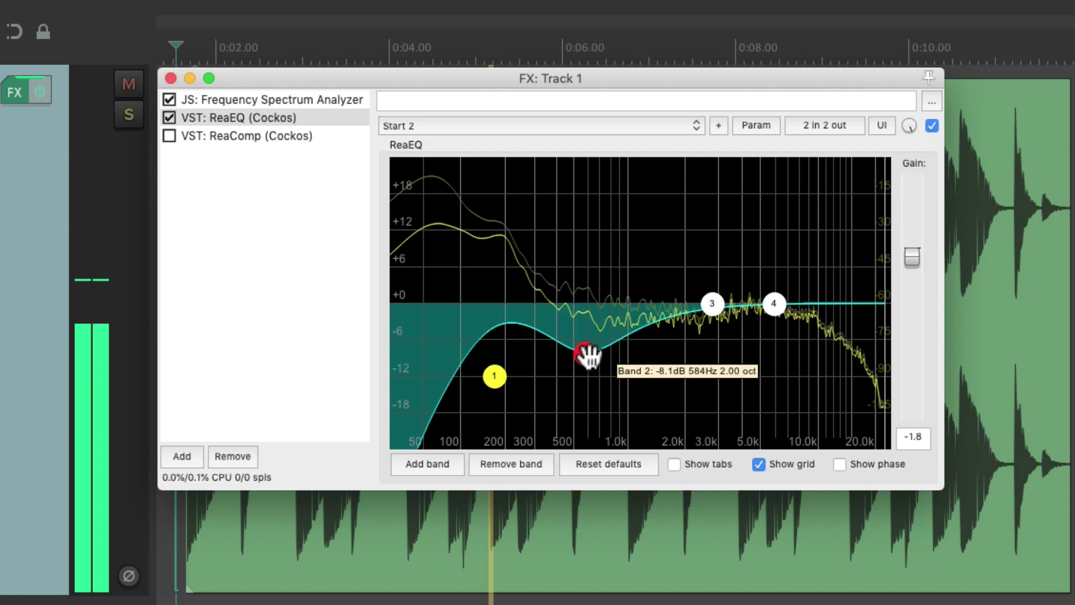
key("space")
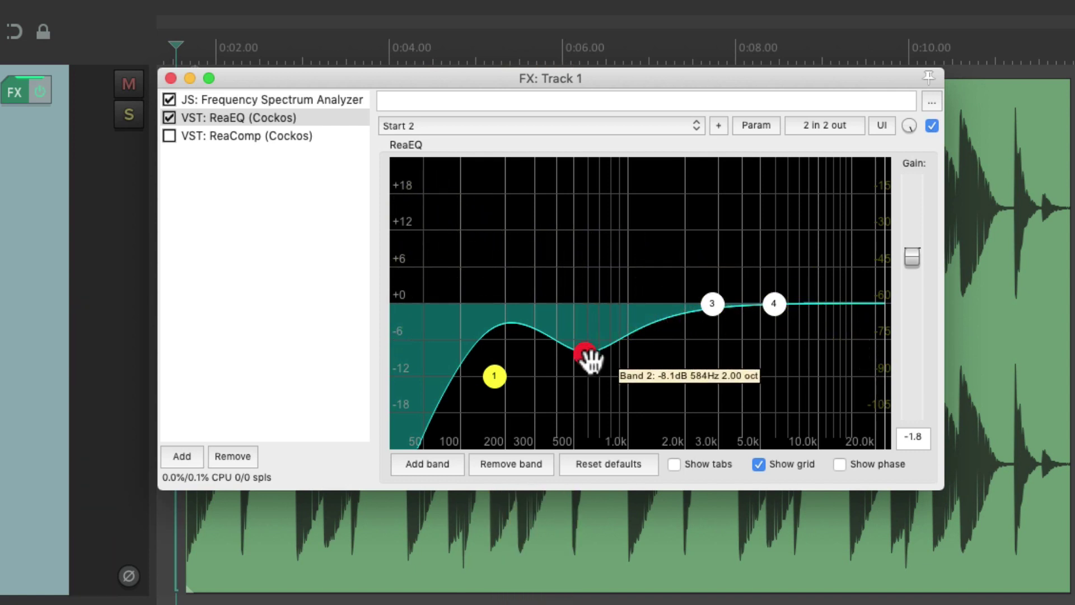
left_click(334, 119)
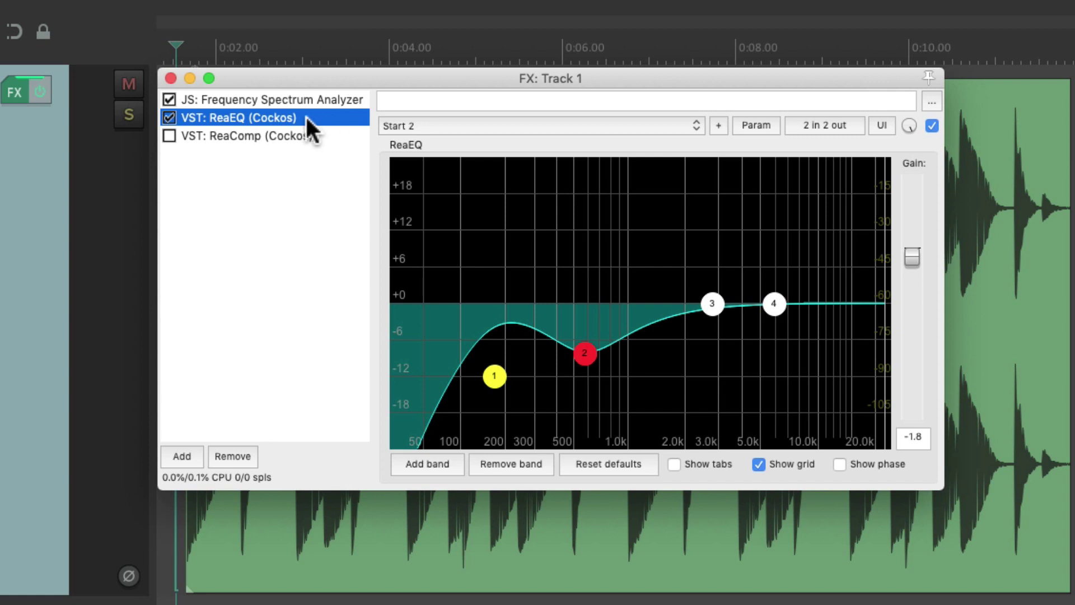
- Re-enable ReaComp, raise its threshold to -13.3 dB during playback, and keep it after ReaEQ
left_click_drag(306, 118, 314, 161)
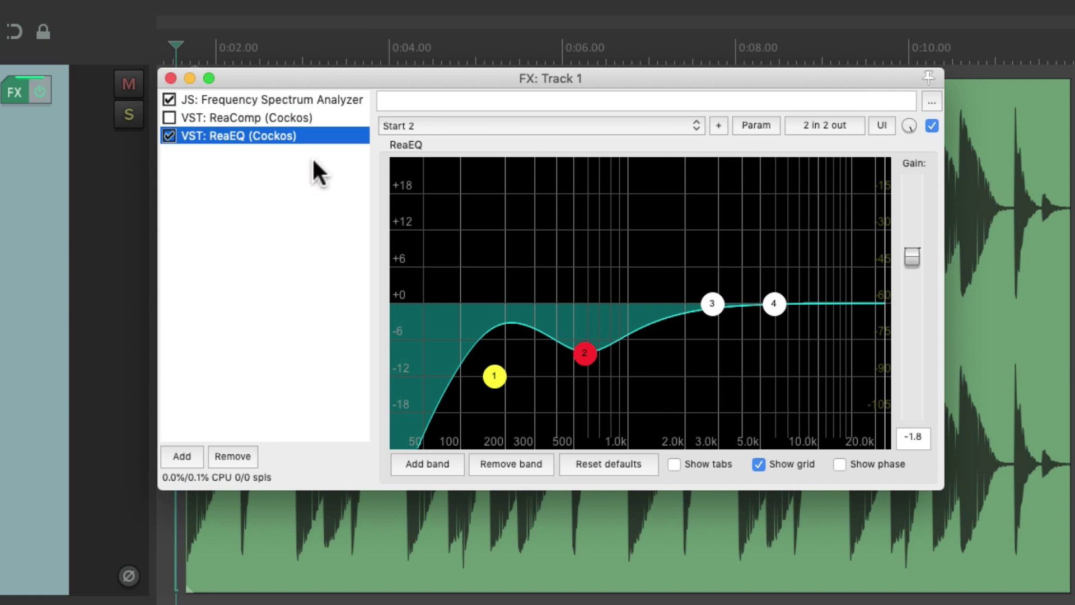
left_click(171, 114)
left_click(238, 111)
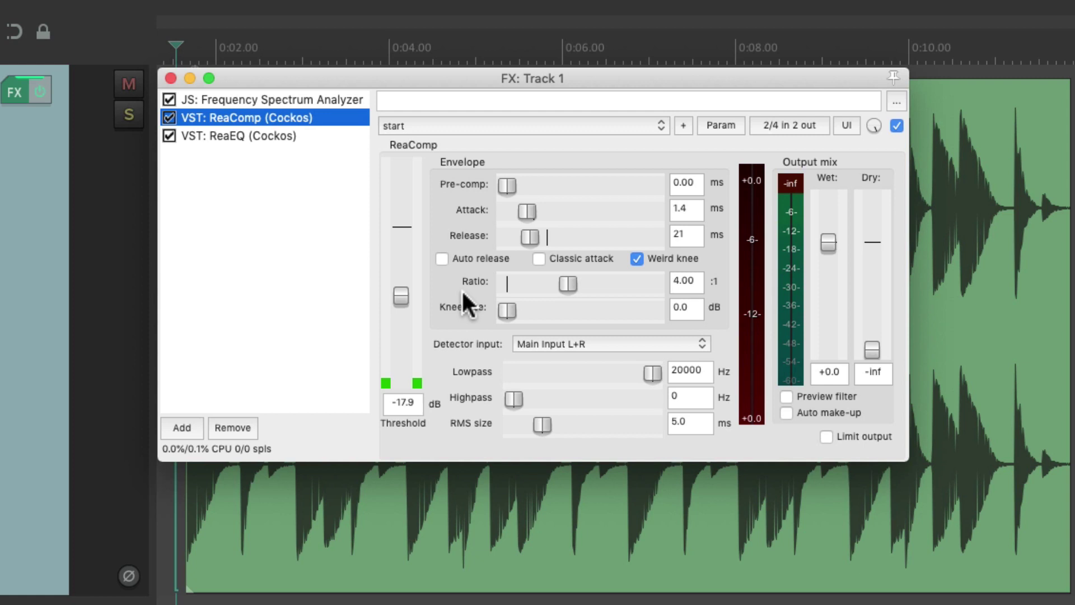
key("space")
left_click_drag(399, 295, 401, 280)
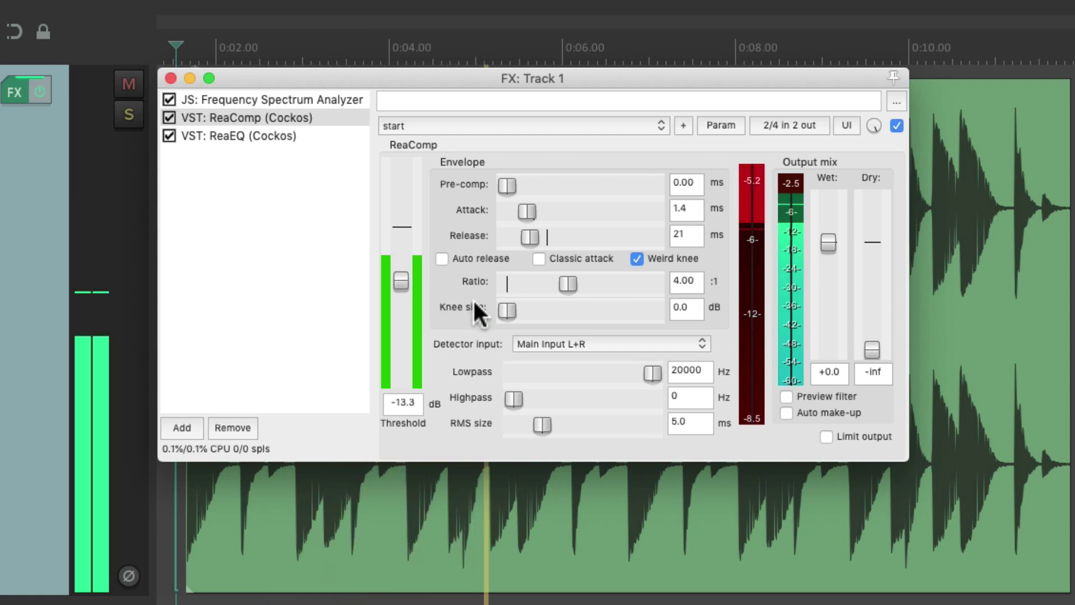
key("space")
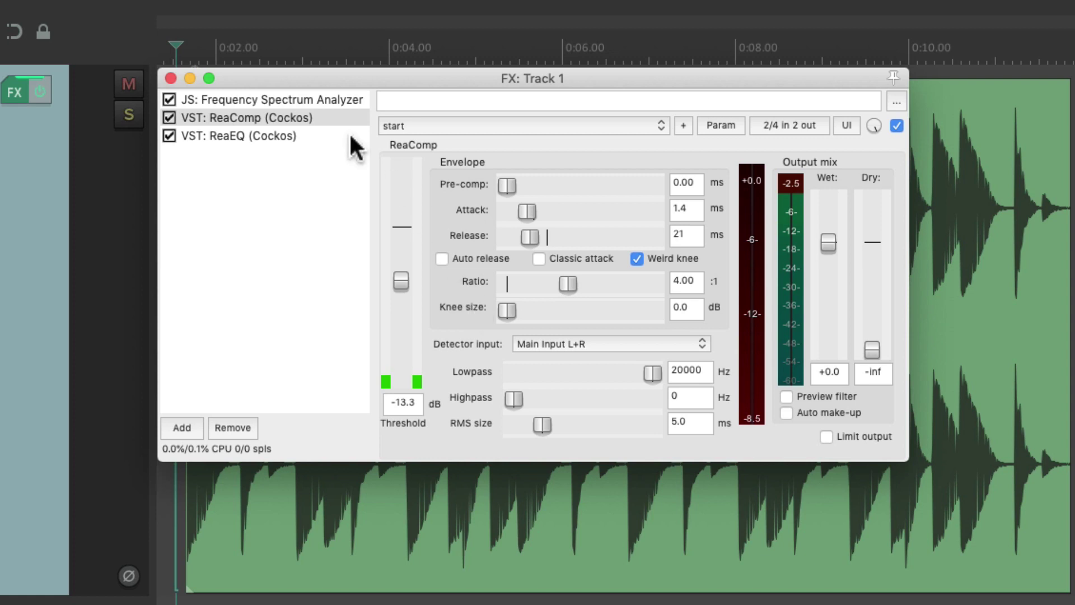
left_click_drag(300, 115, 309, 157)
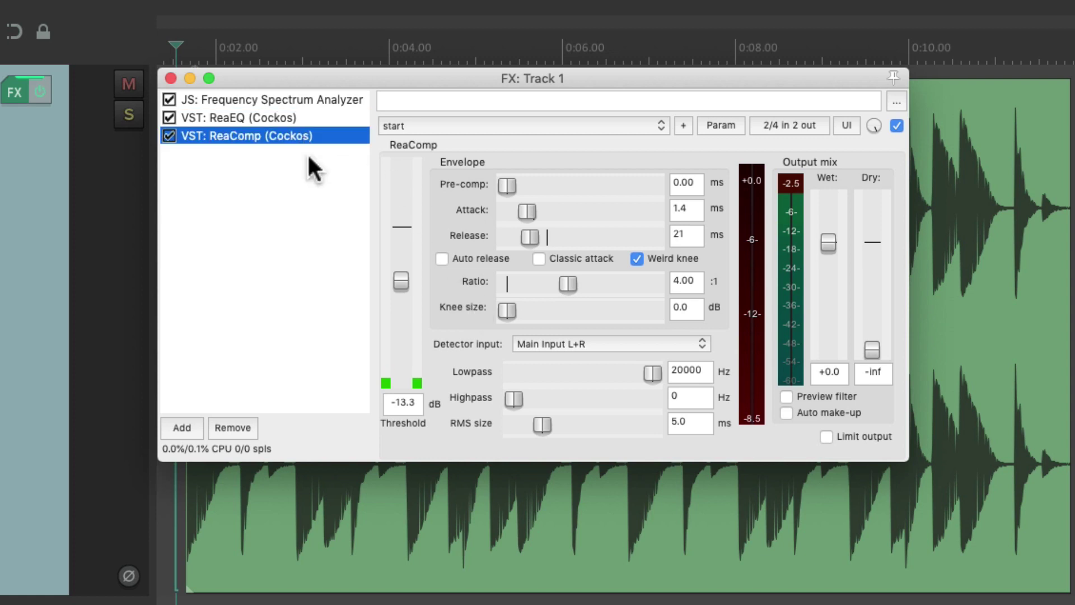
- Audition ReaComp's threshold near -18 dB, then reset it to +0.0 dB
key("space")
mouse_move(402, 280)
left_mouse_down()
mouse_move(403, 259)
mouse_move(403, 294)
left_mouse_up()
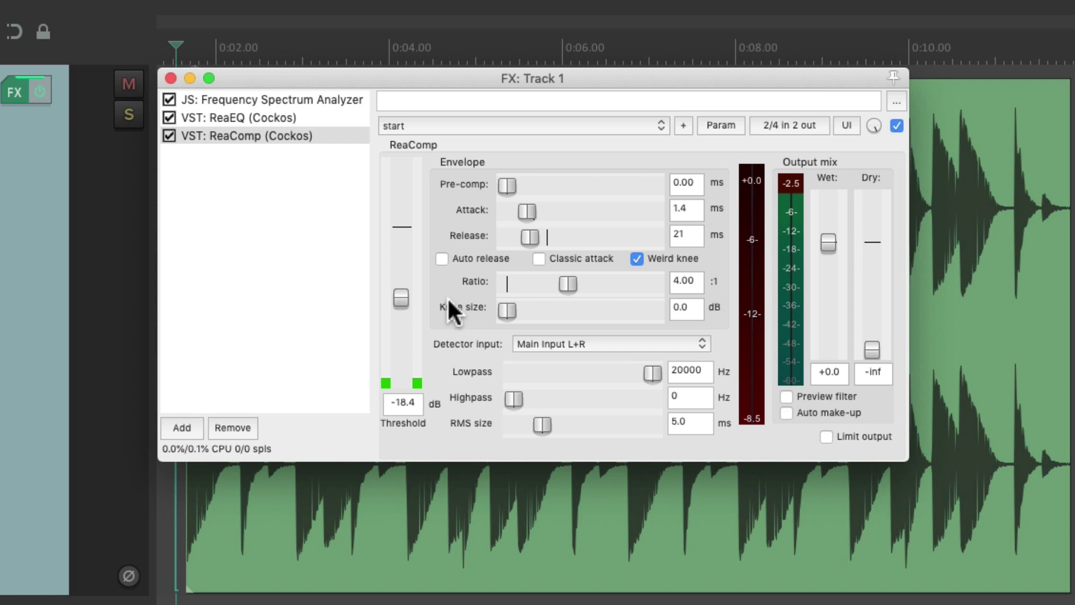
double_click(403, 297)
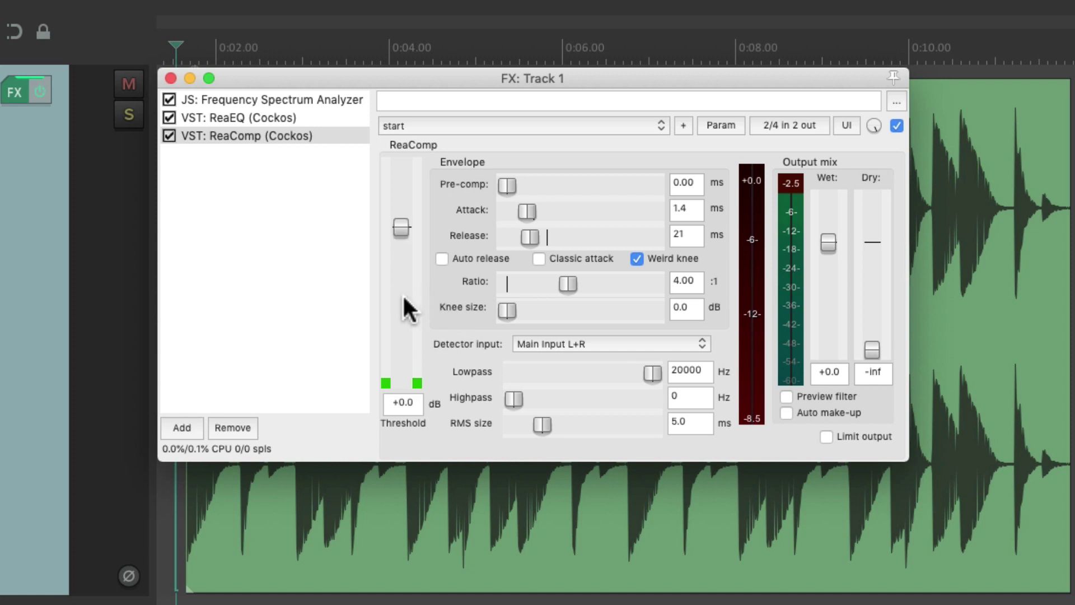
- Switch off ReaEQ band 2, then boost band 3 +5 dB at 2694 Hz and the high shelf +7.3 dB
left_click(307, 114)
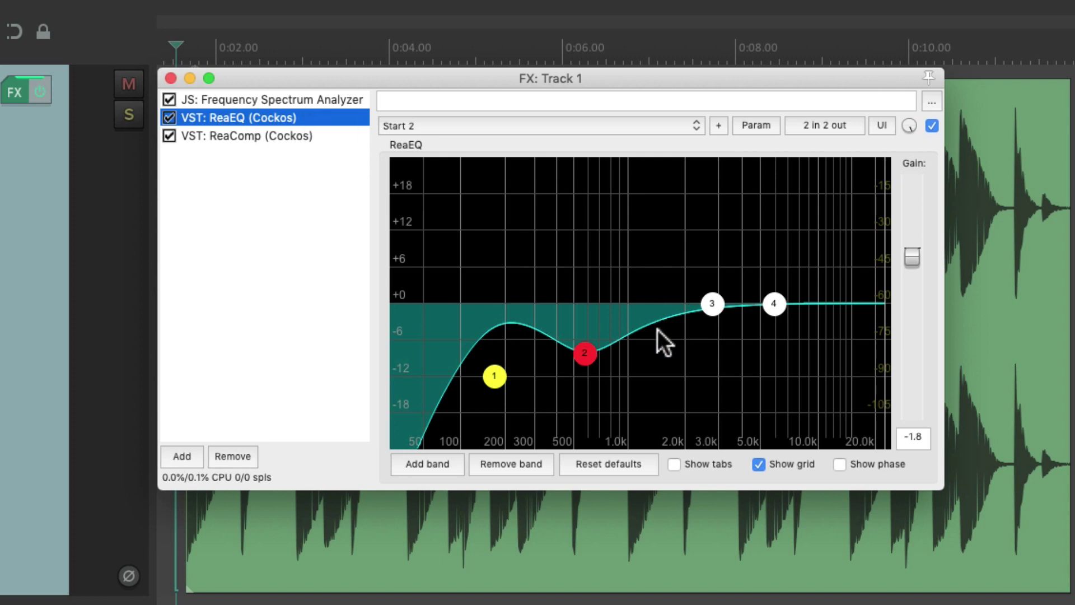
left_click(586, 354, "alt")
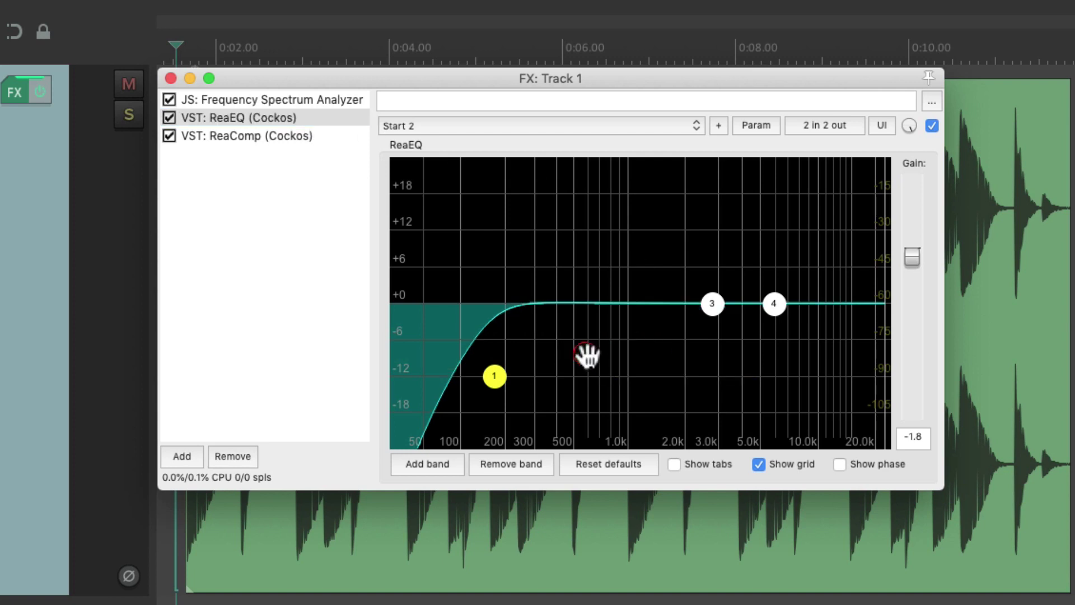
mouse_move(717, 304)
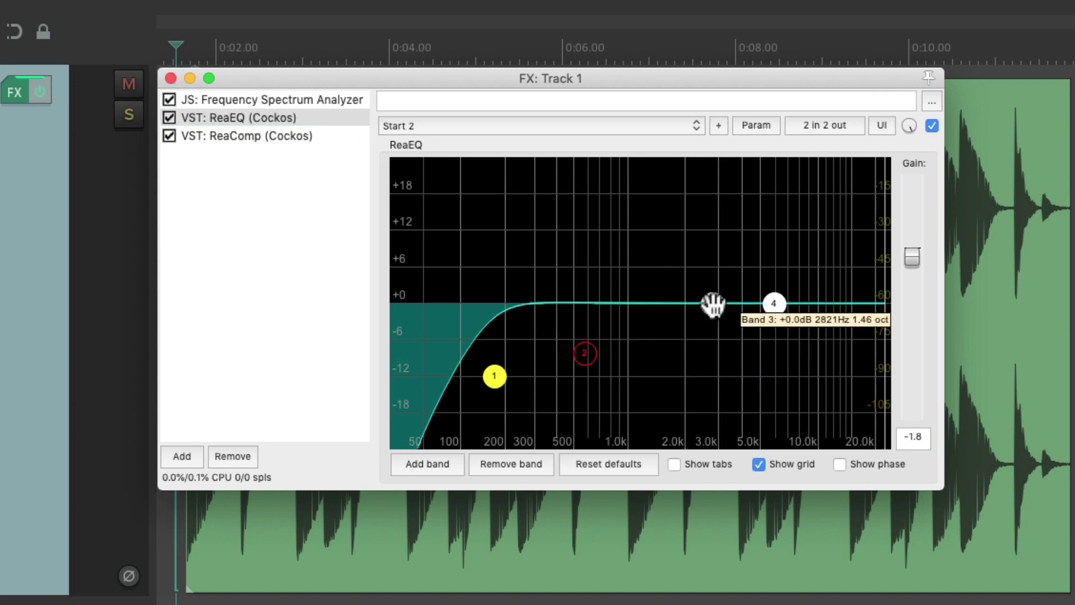
mouse_move(775, 304)
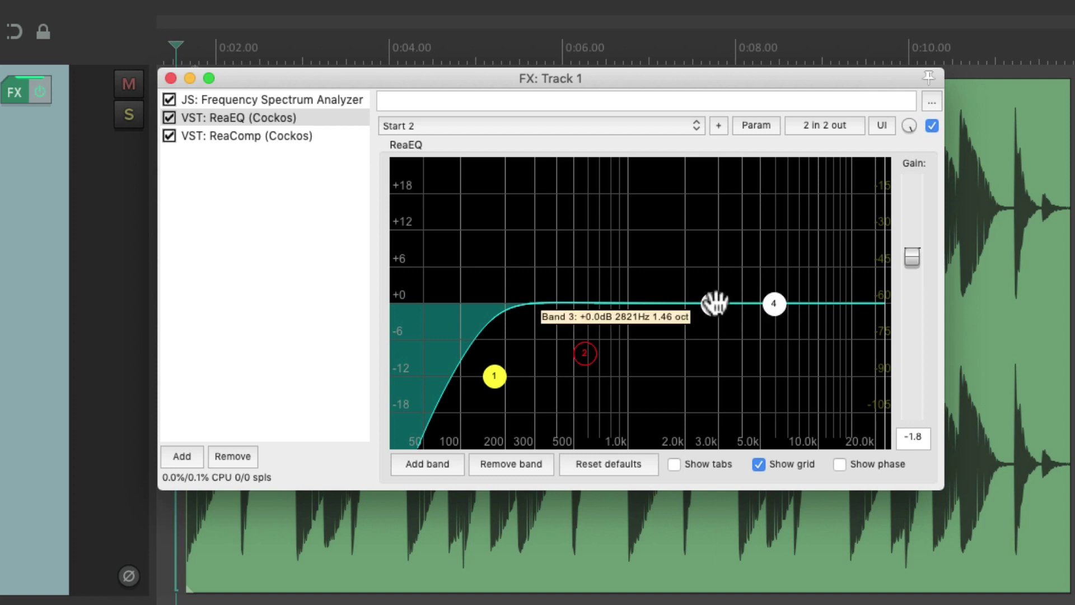
key("space")
left_click_drag(715, 303, 713, 260)
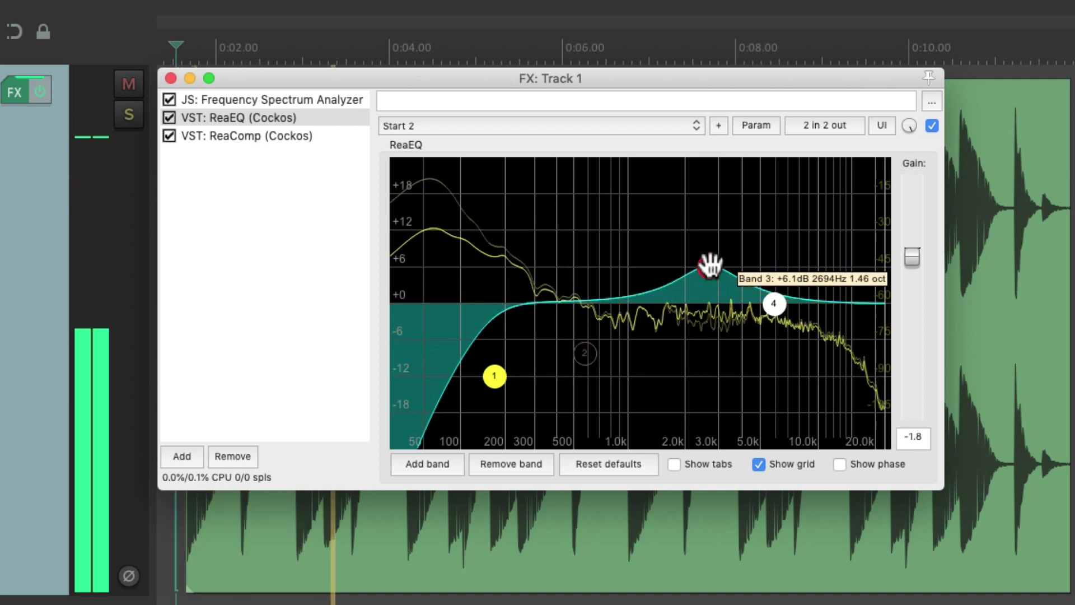
left_click_drag(770, 304, 773, 259)
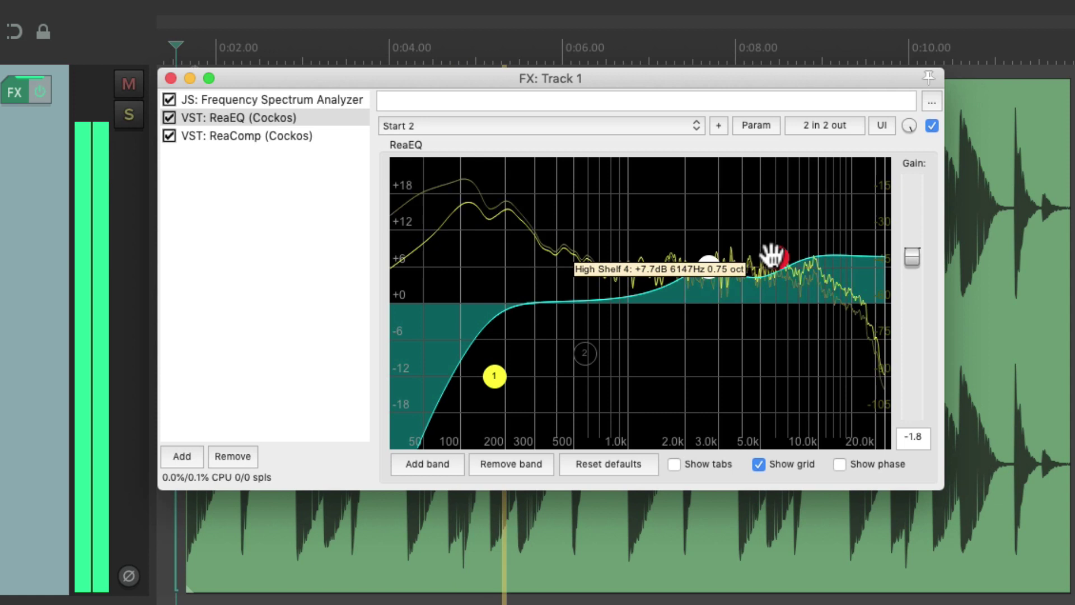
left_click(709, 268)
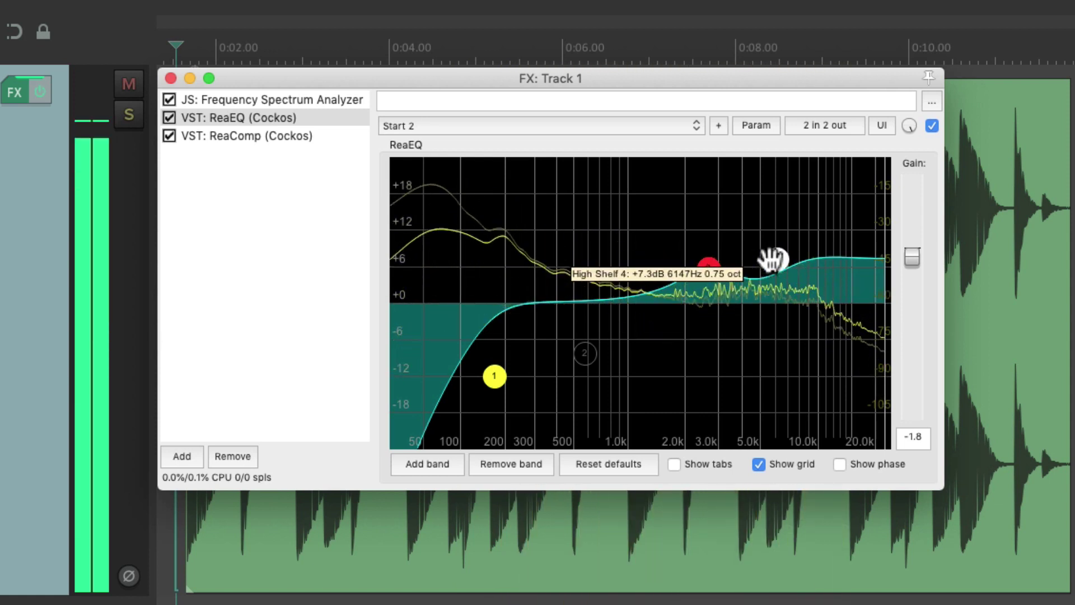
key("space")
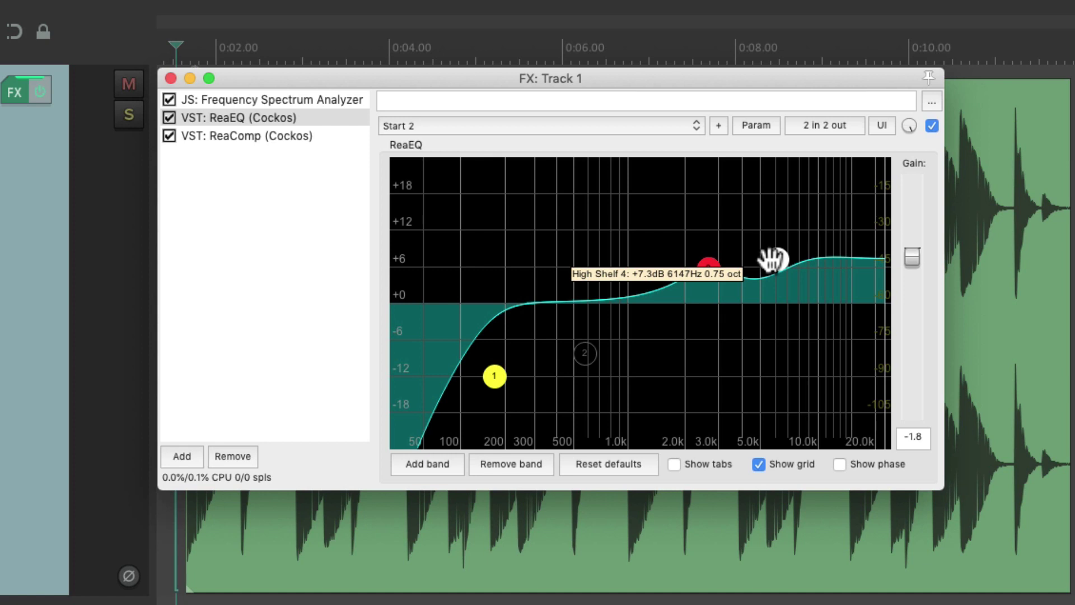
left_click(296, 136)
- Lower ReaComp's threshold to about -22.6 dB, then settle it at -20.2 dB while auditioning the loop
key("space")
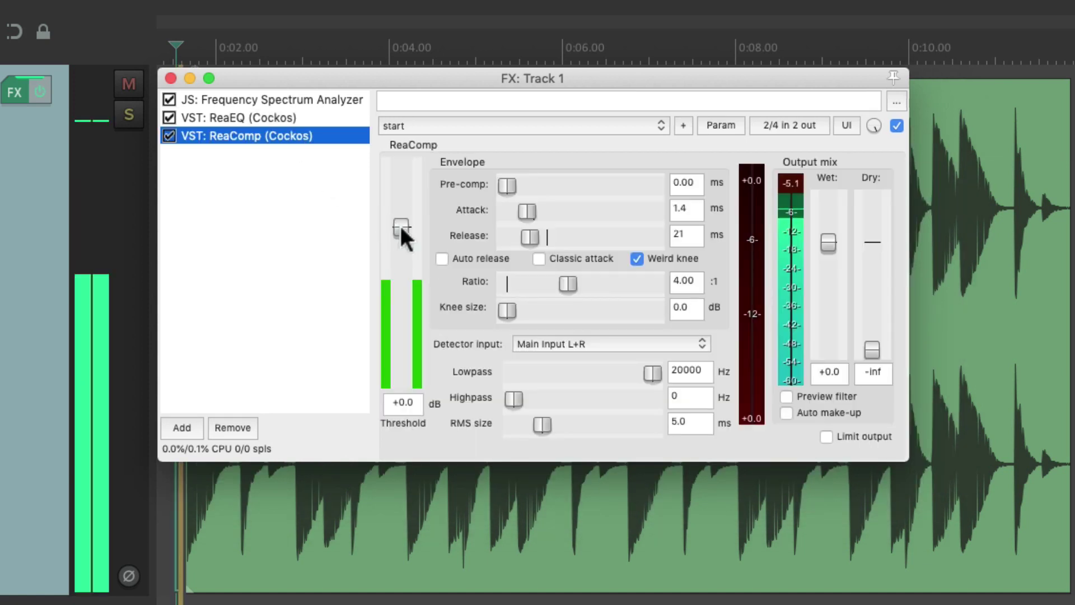
left_click_drag(401, 228, 406, 311)
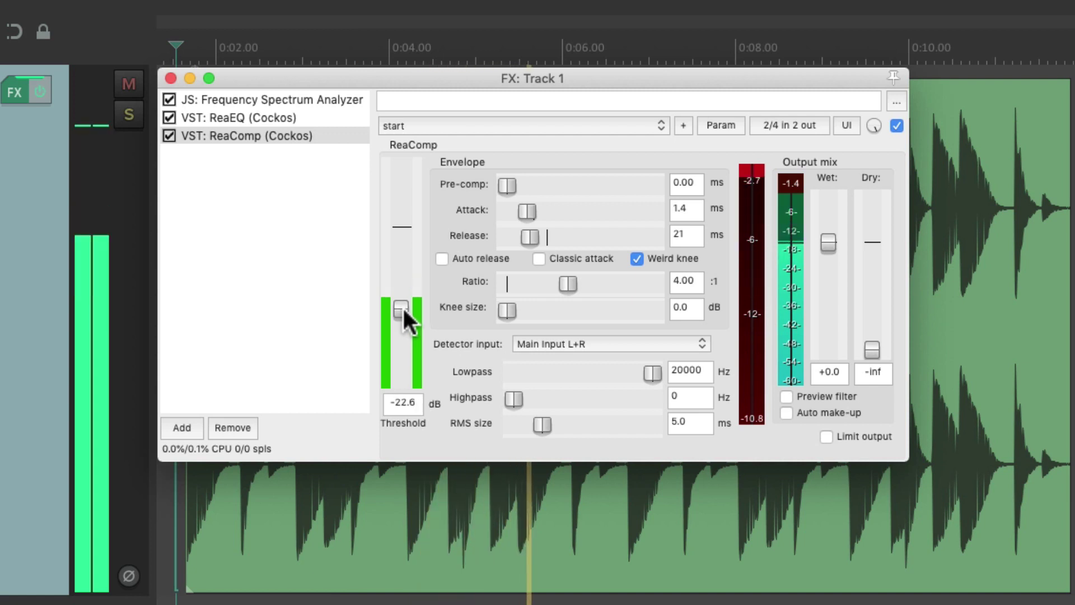
key("space")
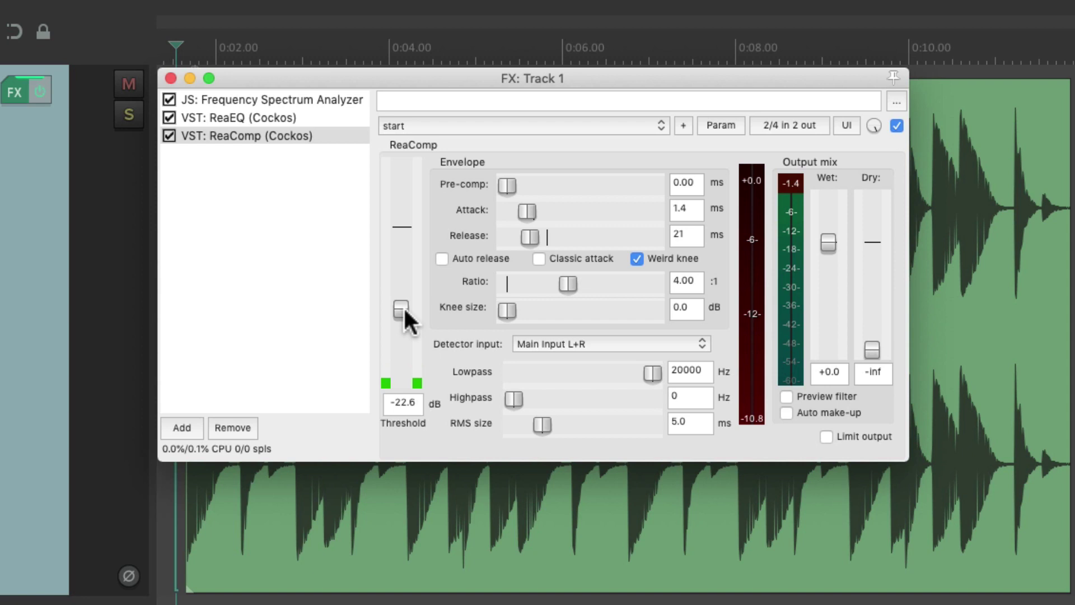
key("space")
left_click_drag(403, 306, 397, 295)
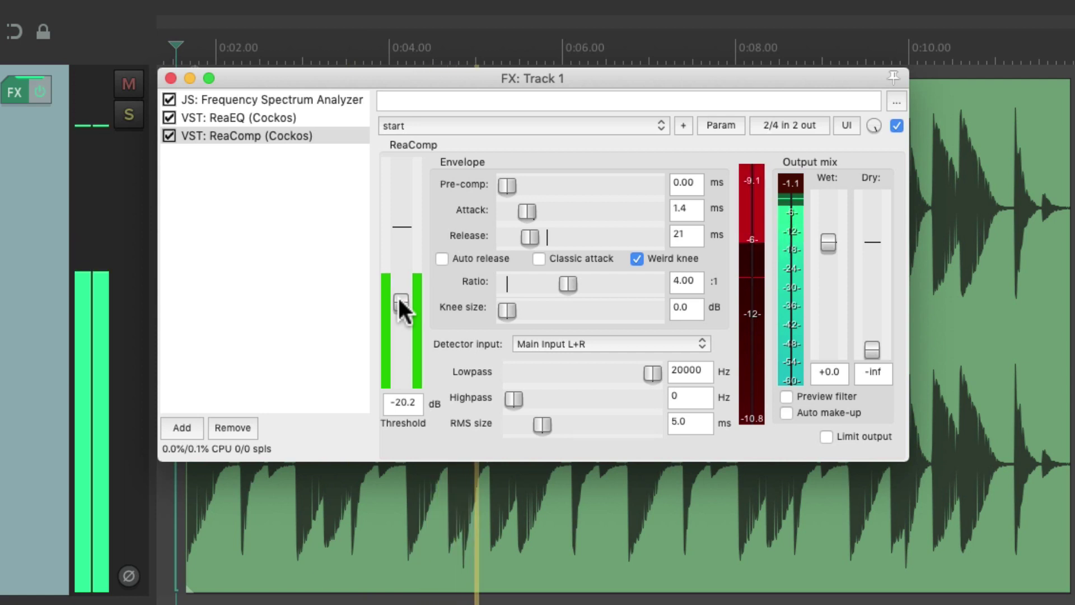
key("space")
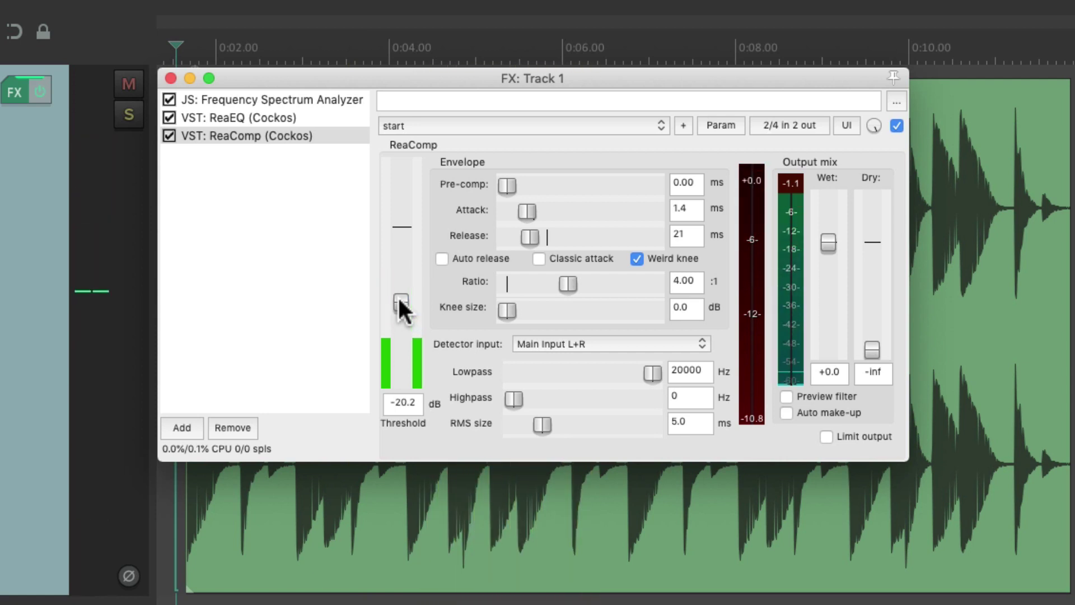
left_click(342, 117)
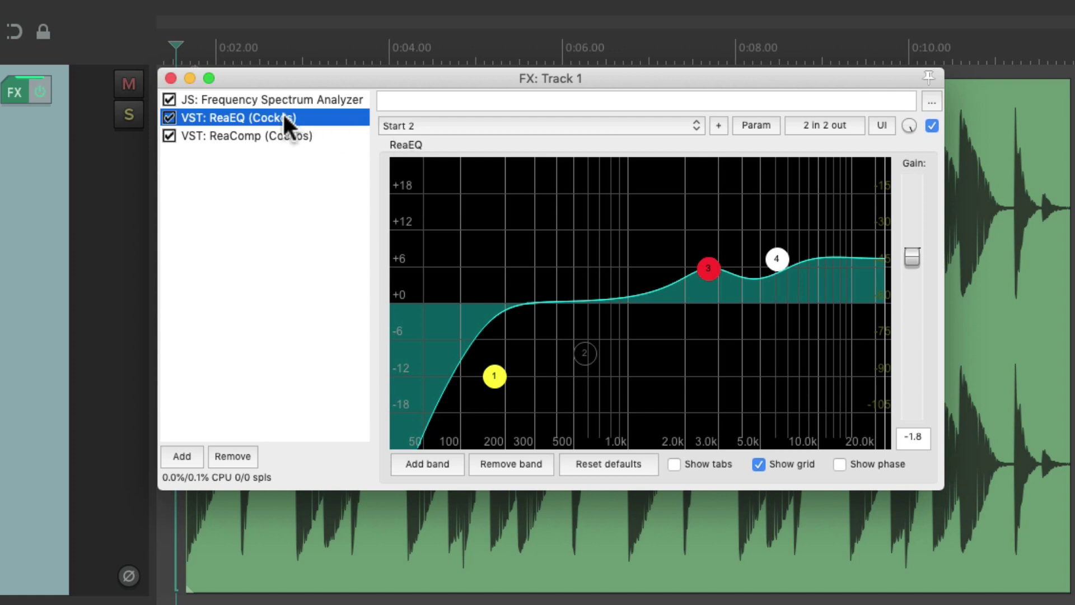
- Move ReaEQ after ReaComp and bypass its band 3 and high-shelf boosts
left_click_drag(284, 115, 300, 178)
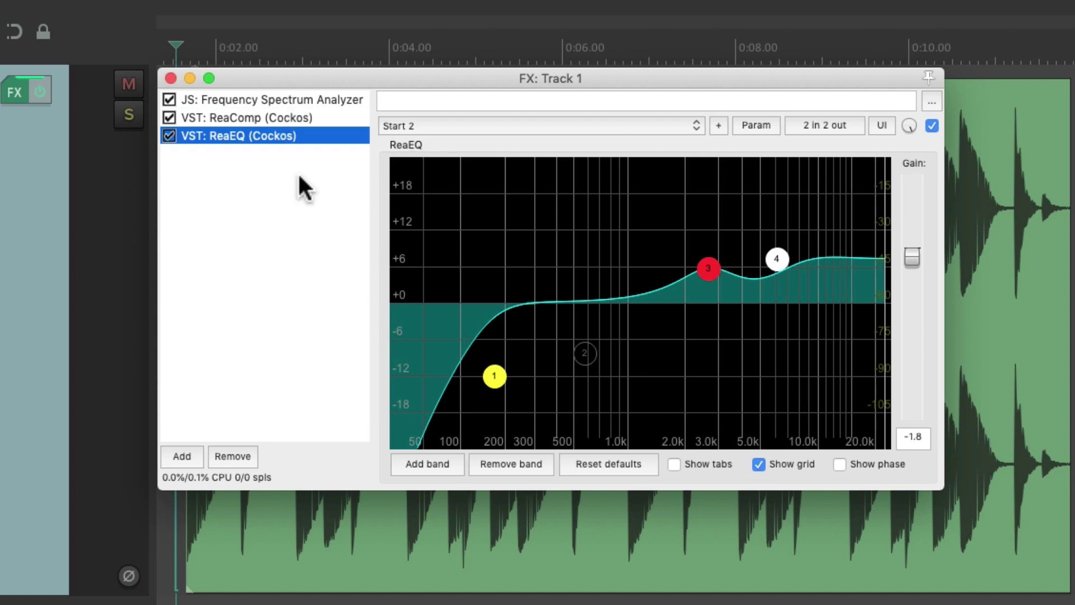
left_click(709, 271, "alt")
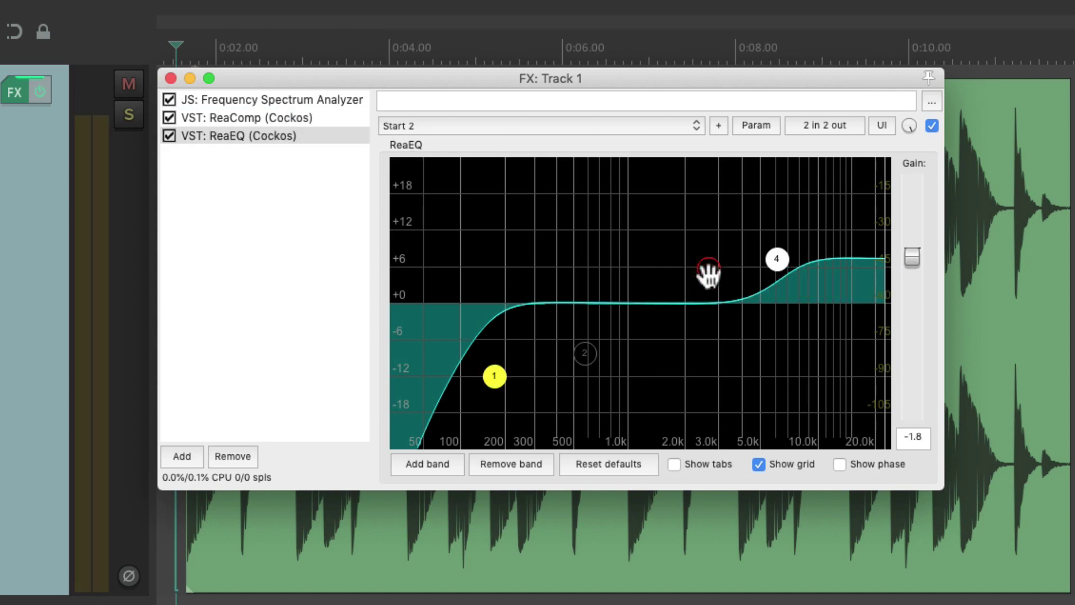
left_click(777, 258, "alt")
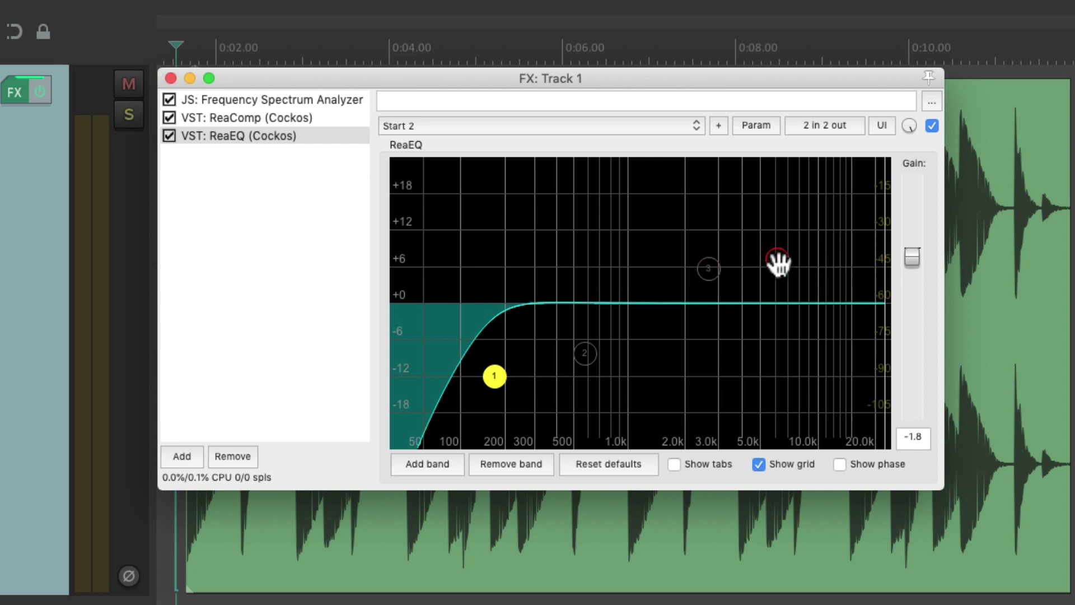
- Set ReaComp's threshold to -14.8 dB while auditioning the loop
left_click(251, 116)
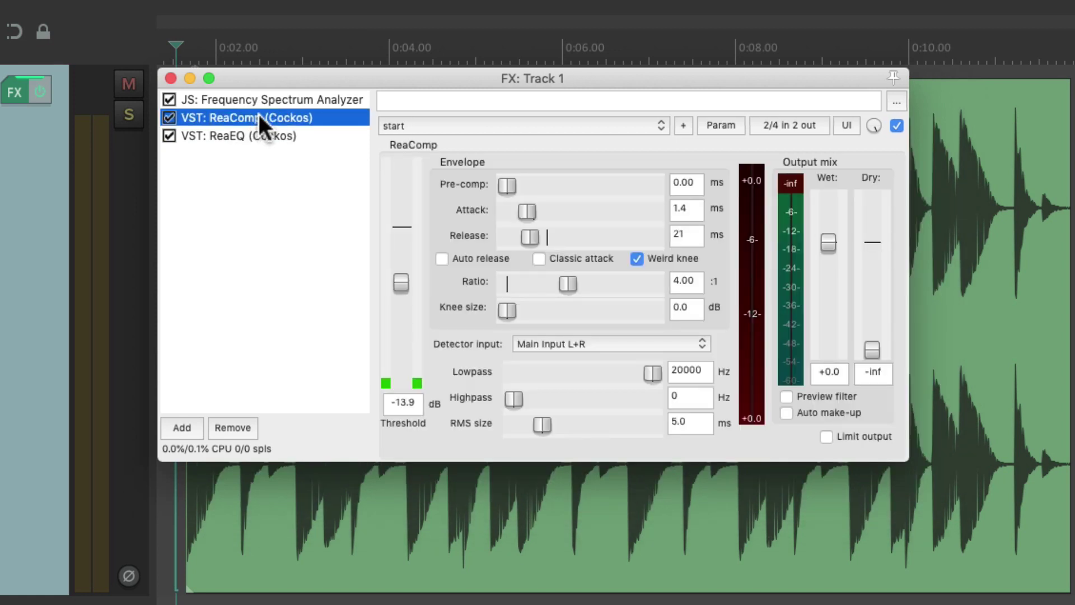
key("space")
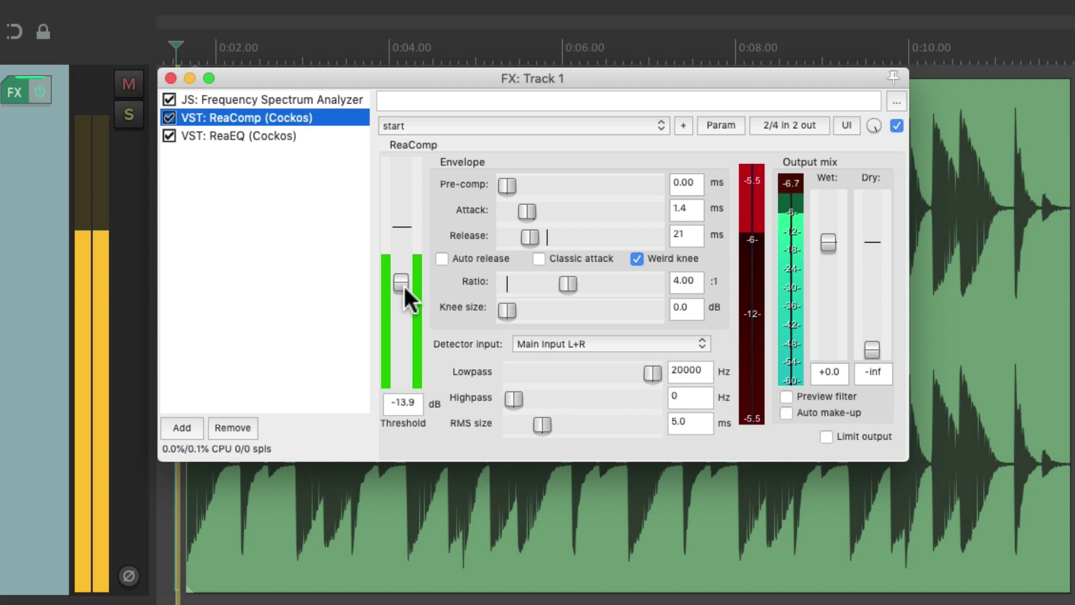
mouse_move(401, 279)
left_mouse_down()
mouse_move(402, 294)
mouse_move(401, 280)
left_mouse_up()
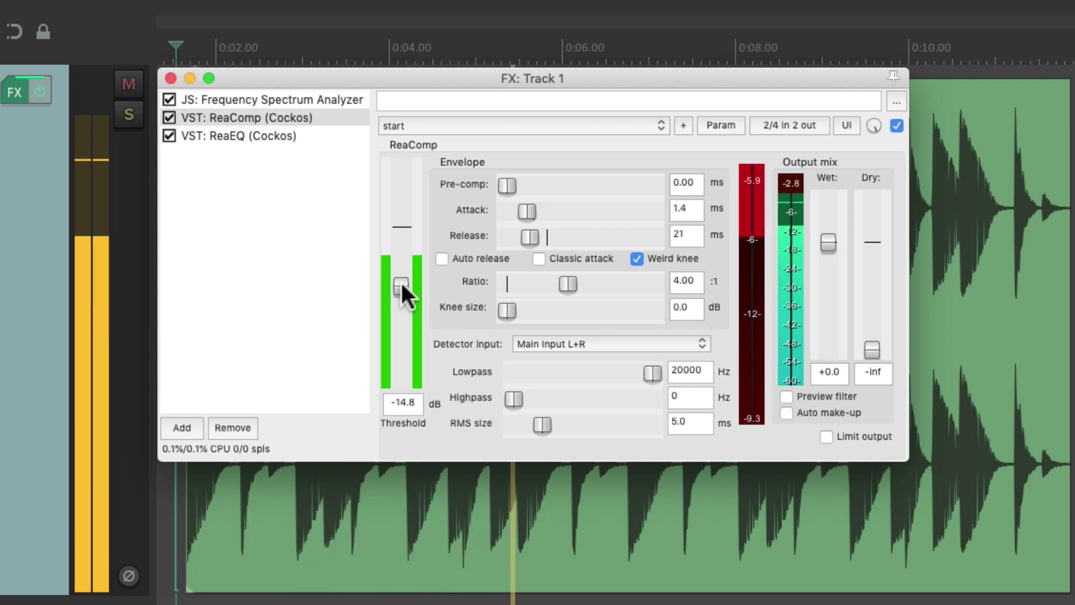
key("space")
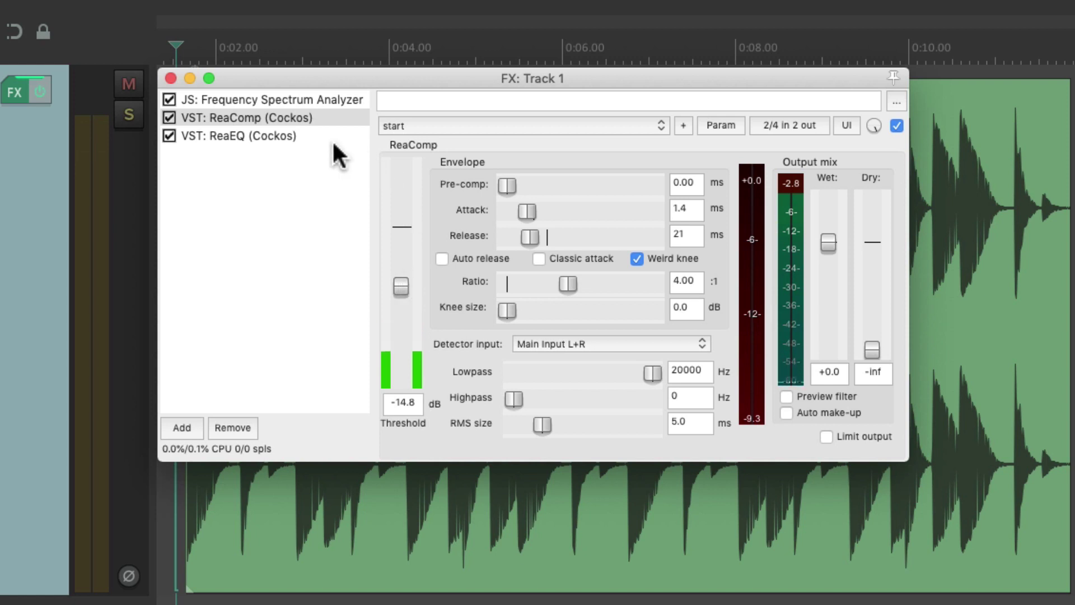
left_click(329, 140)
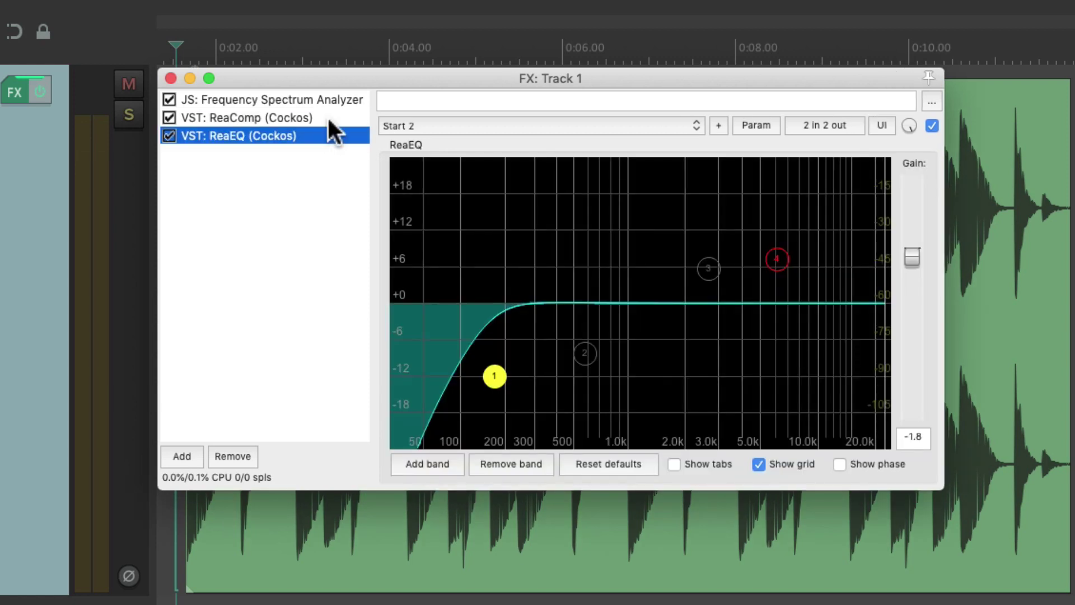
- Re-enable ReaEQ bands 3 and 4 and adjust the boost around 3 kHz
double_click(710, 266)
double_click(773, 261)
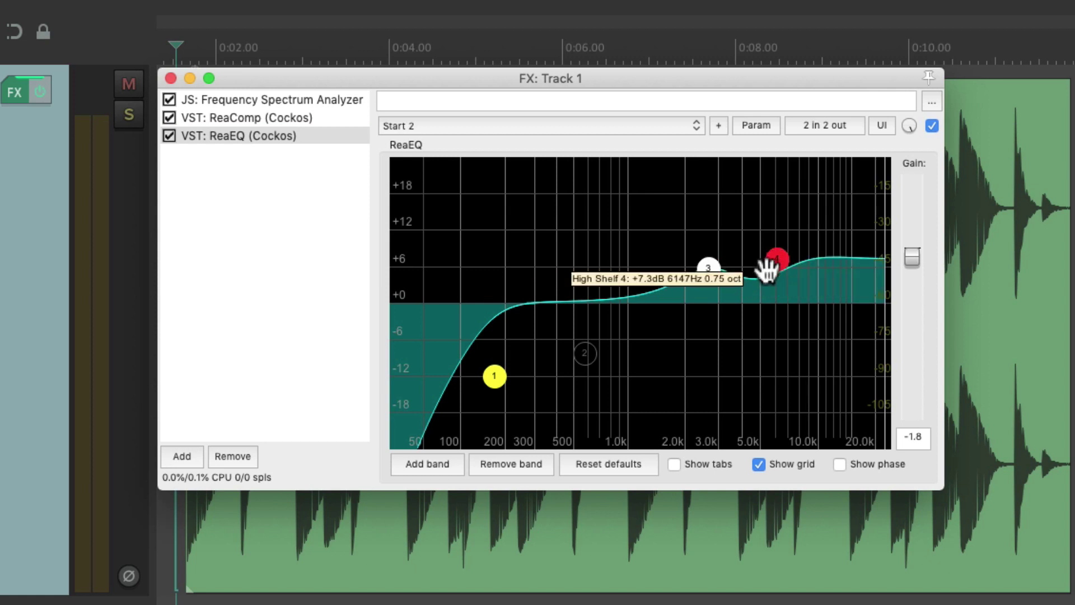
left_click_drag(708, 270, 708, 287)
- Set the high shelf to about +6 dB and band 3 to +5 dB near 2.7 kHz, with ReaEQ before ReaComp
key("space")
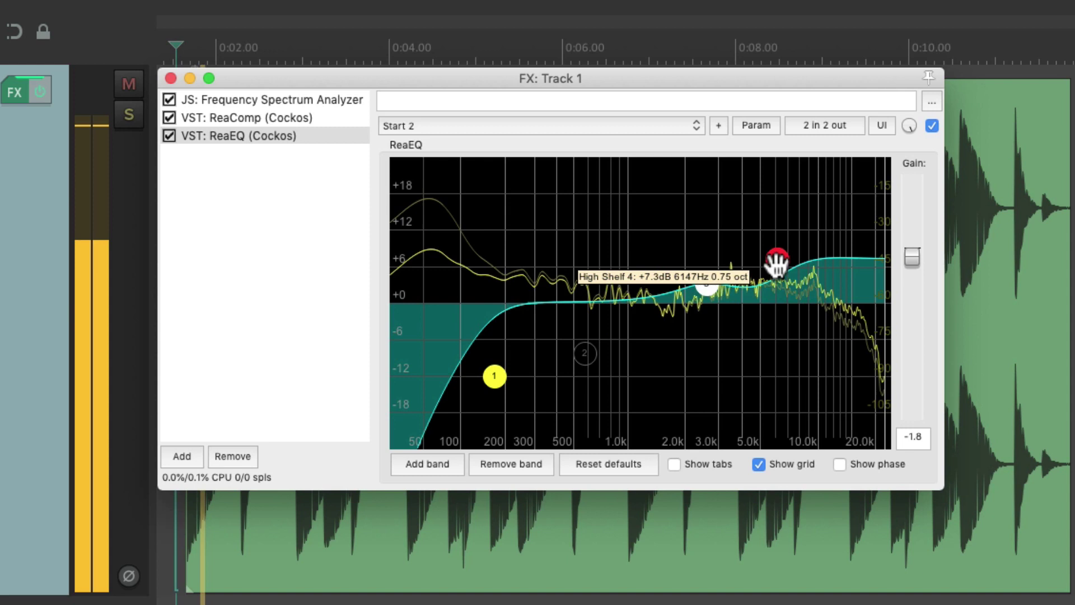
left_click_drag(776, 261, 719, 271)
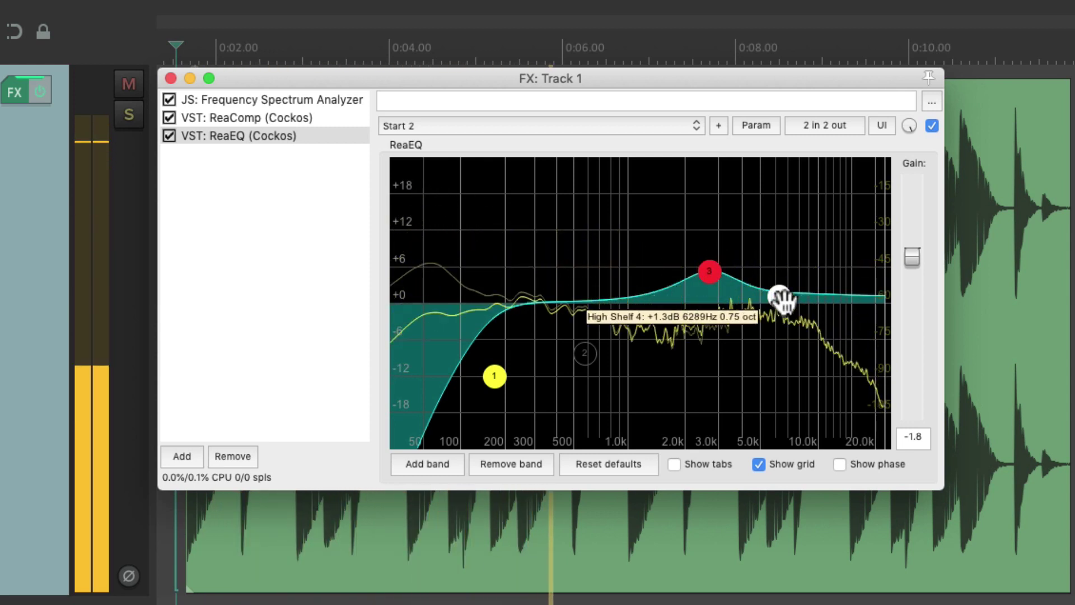
left_click_drag(780, 296, 779, 269)
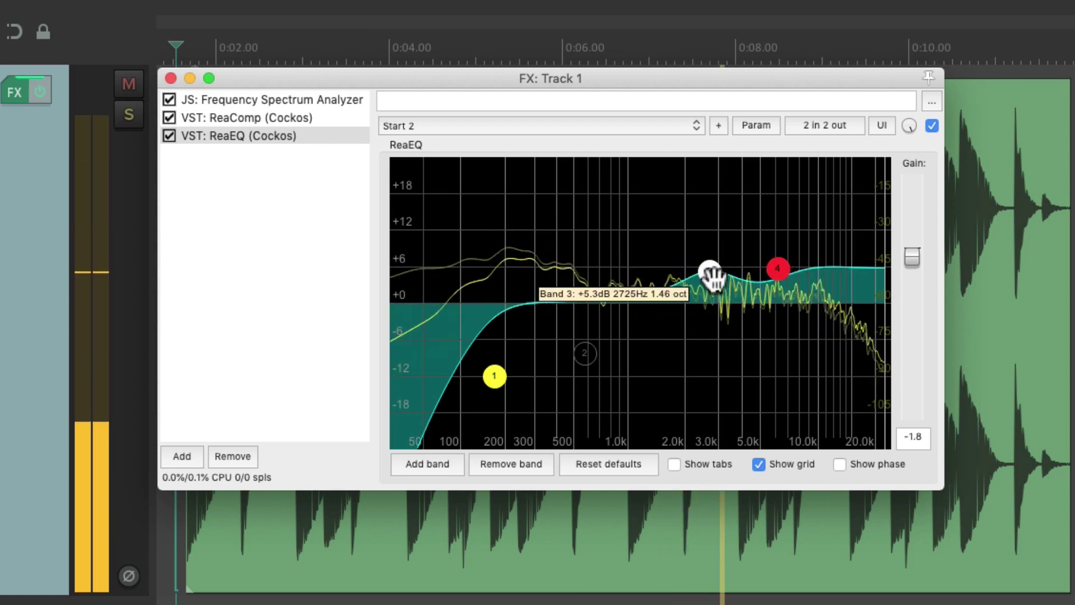
left_click_drag(711, 275, 714, 280)
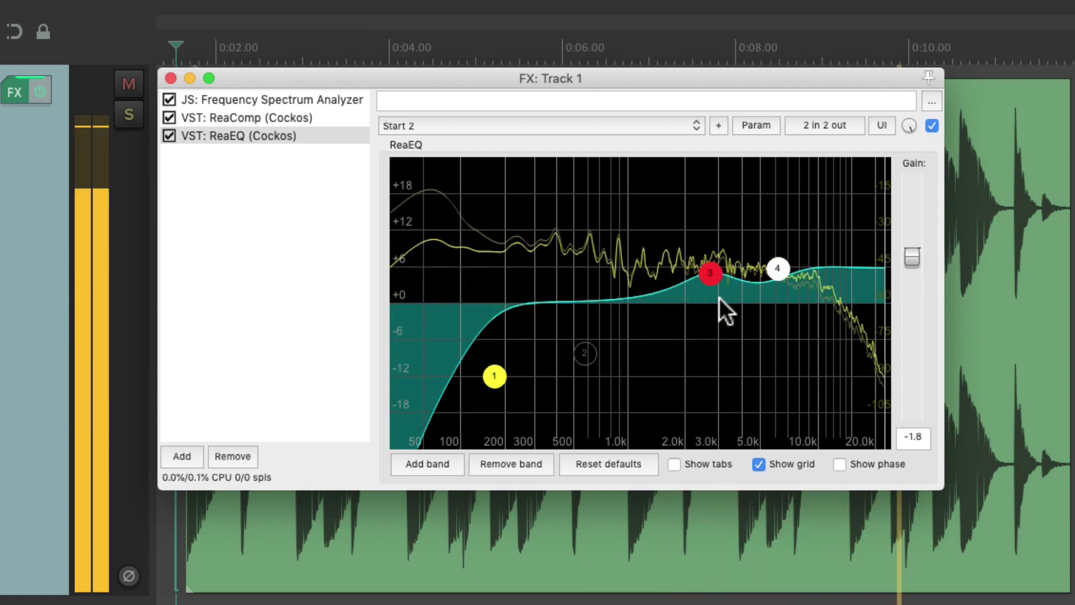
key("space")
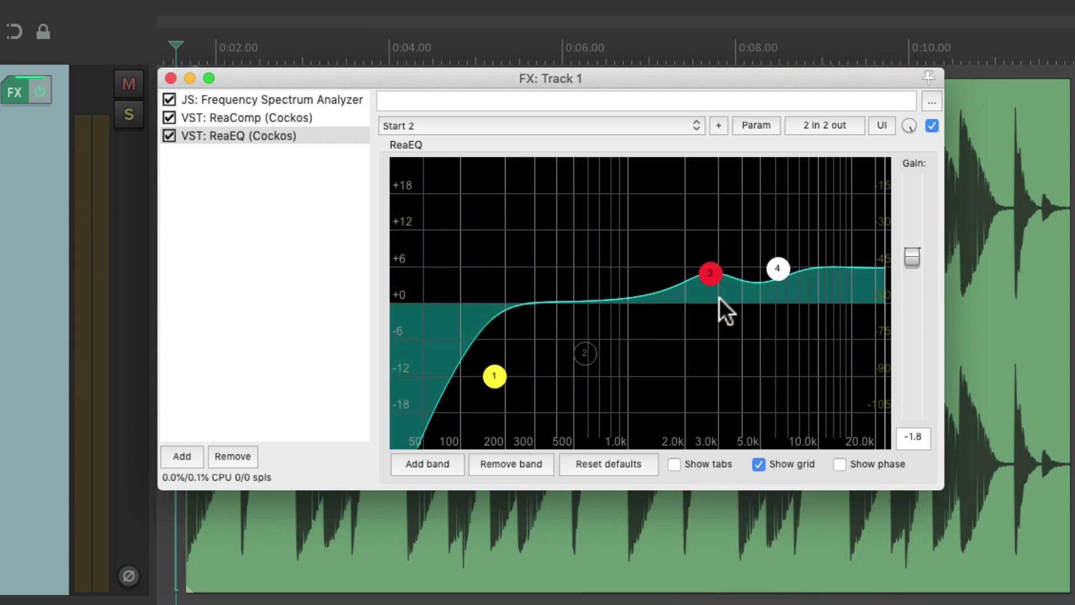
left_click_drag(276, 126, 277, 120)
- Set ReaComp's threshold to -20.8 dB and move ReaComp back ahead of ReaEQ
left_click(294, 136)
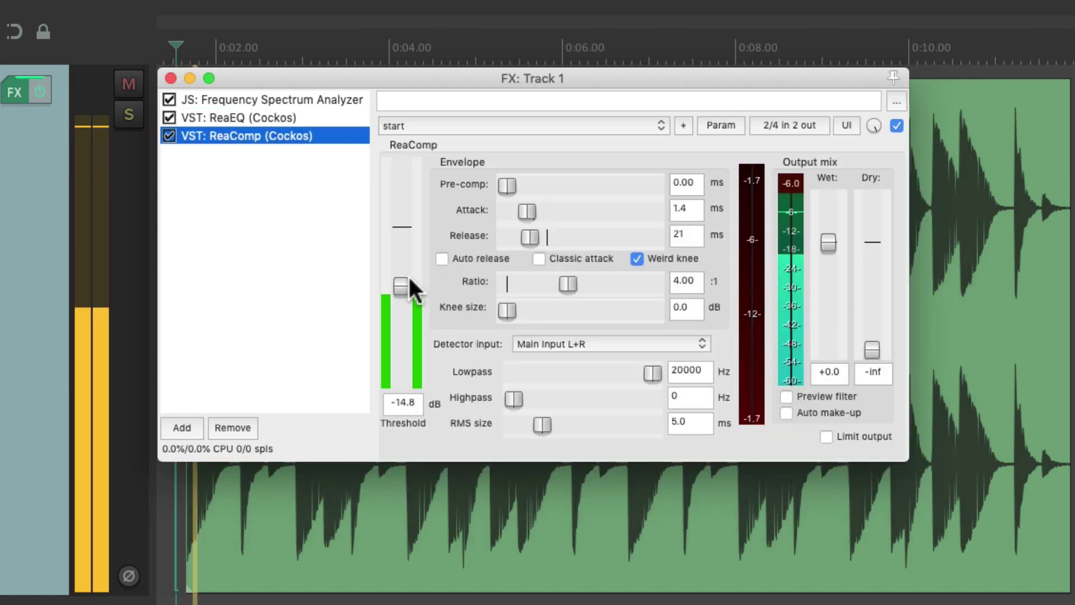
left_click_drag(408, 274, 404, 301)
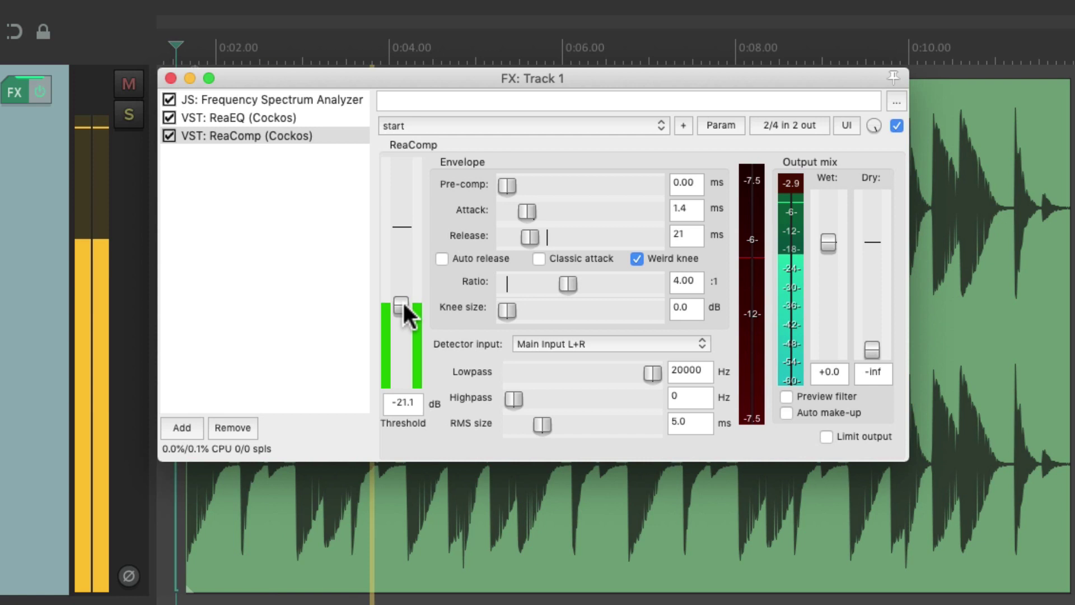
left_click_drag(402, 300, 398, 298)
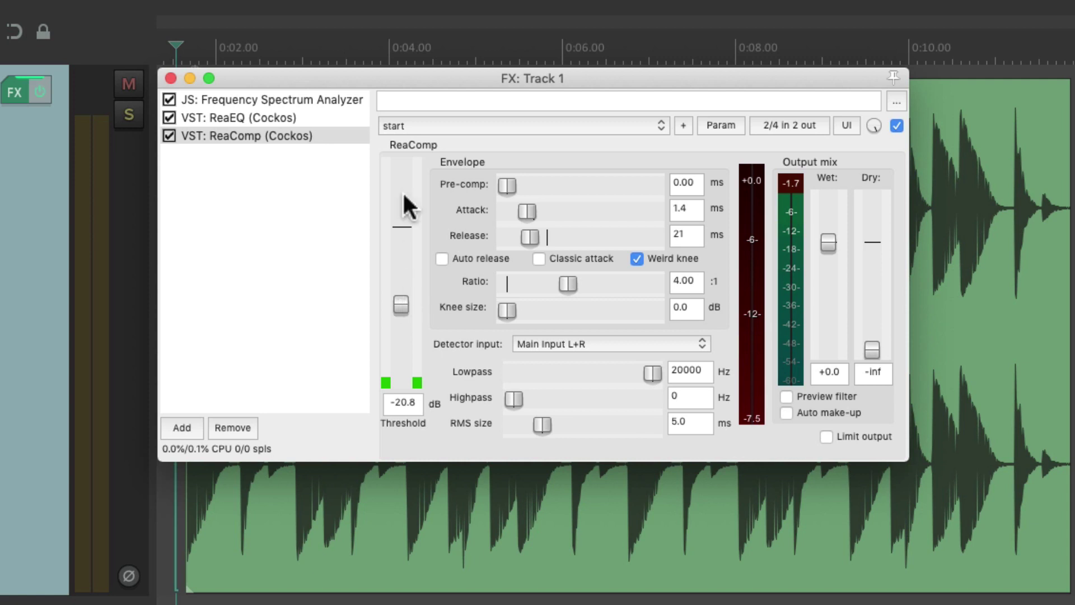
left_click_drag(282, 134, 287, 116)
- Shift ReaEQ band 3 down to about 2.5 kHz and raise the high shelf slightly
left_click(299, 133)
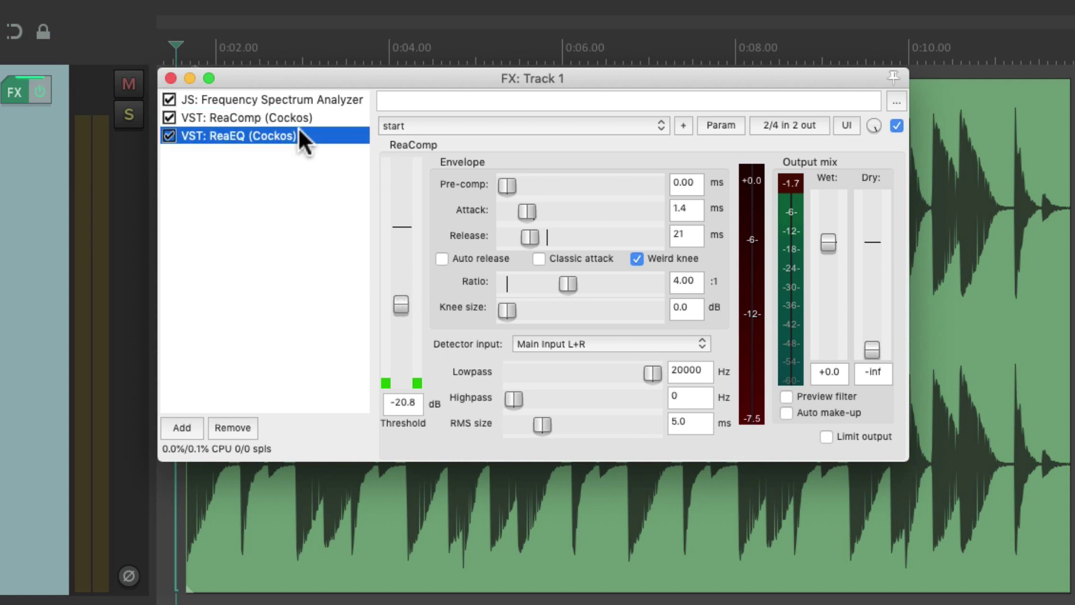
key("space")
left_click_drag(701, 277, 696, 278)
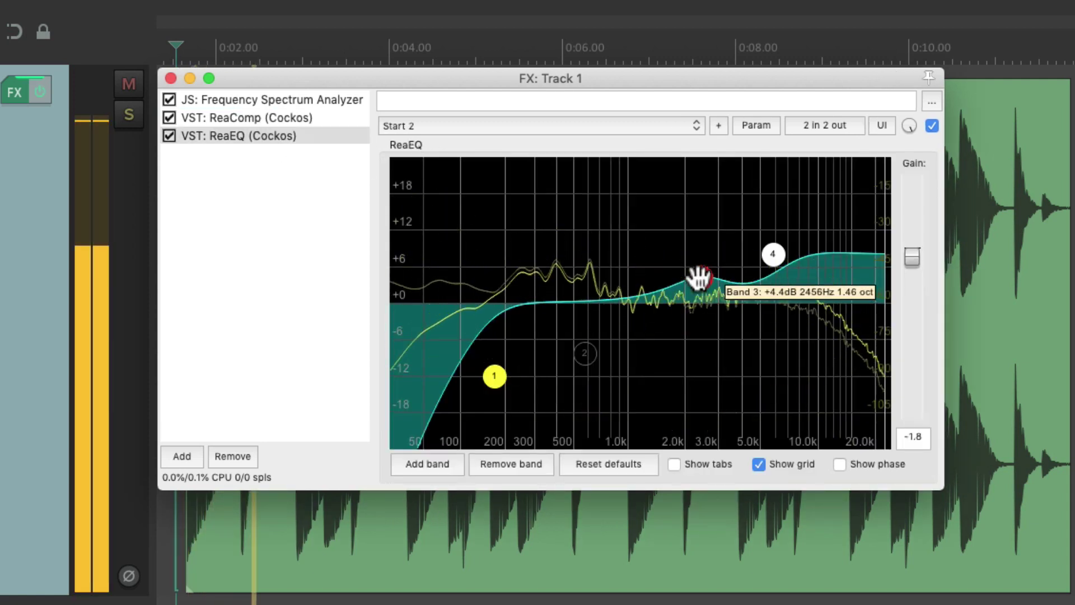
left_click_drag(773, 255, 773, 249)
key("space")
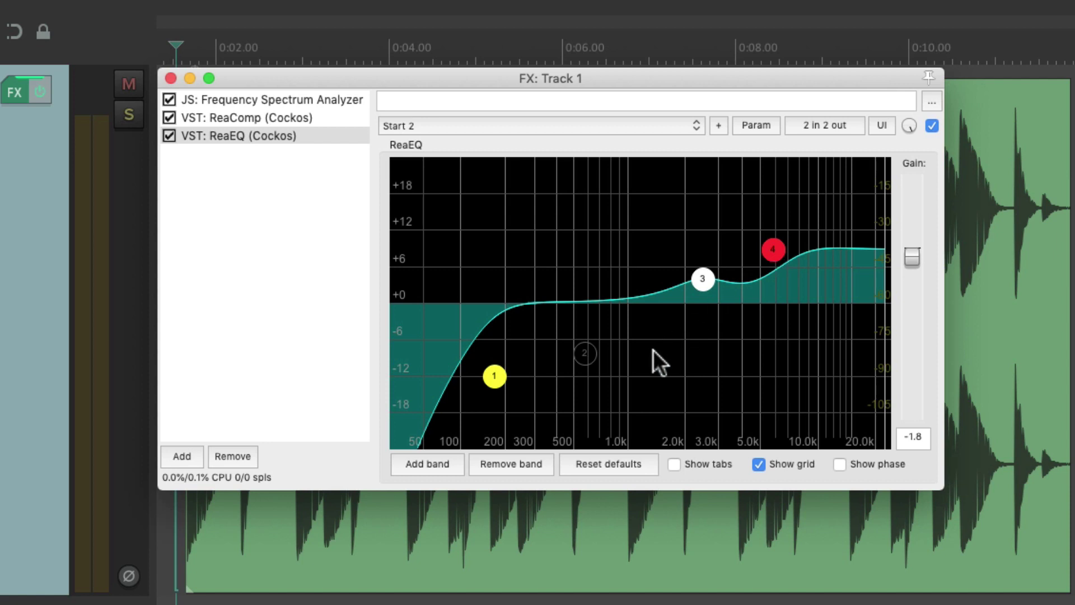
- Re-enable ReaEQ band 2's cut around 700 Hz and check ReaComp's -17.8 dB threshold
double_click(585, 353)
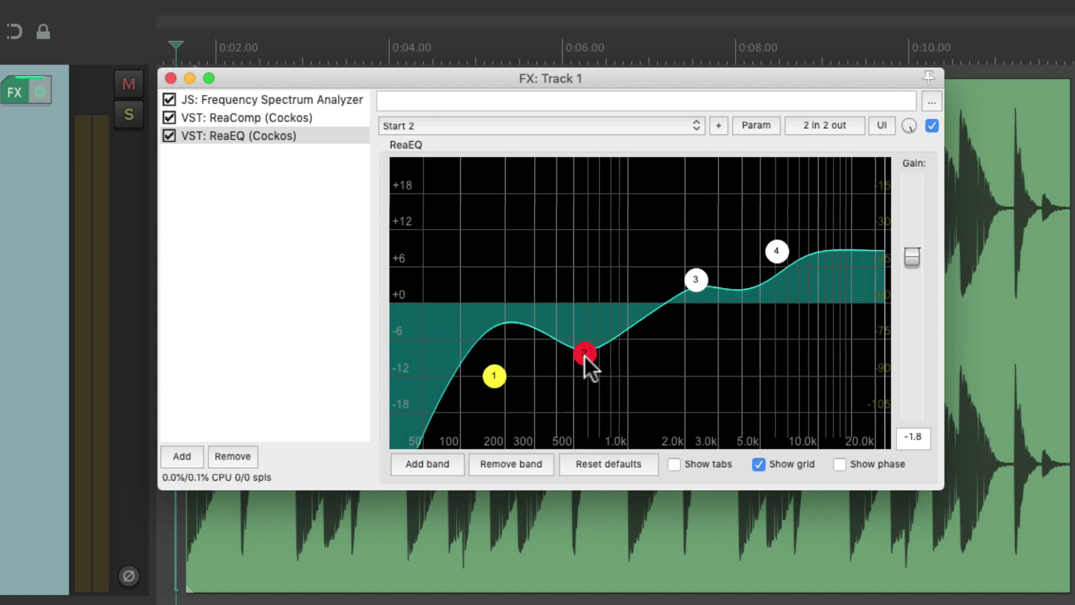
left_click(332, 119)
left_click(322, 135)
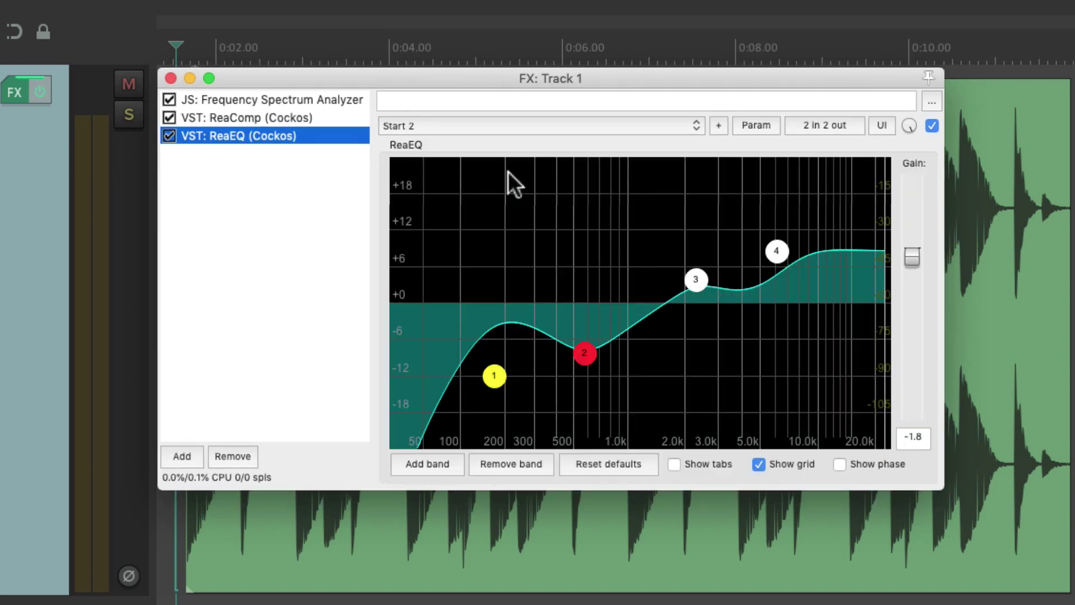
left_click(331, 119)
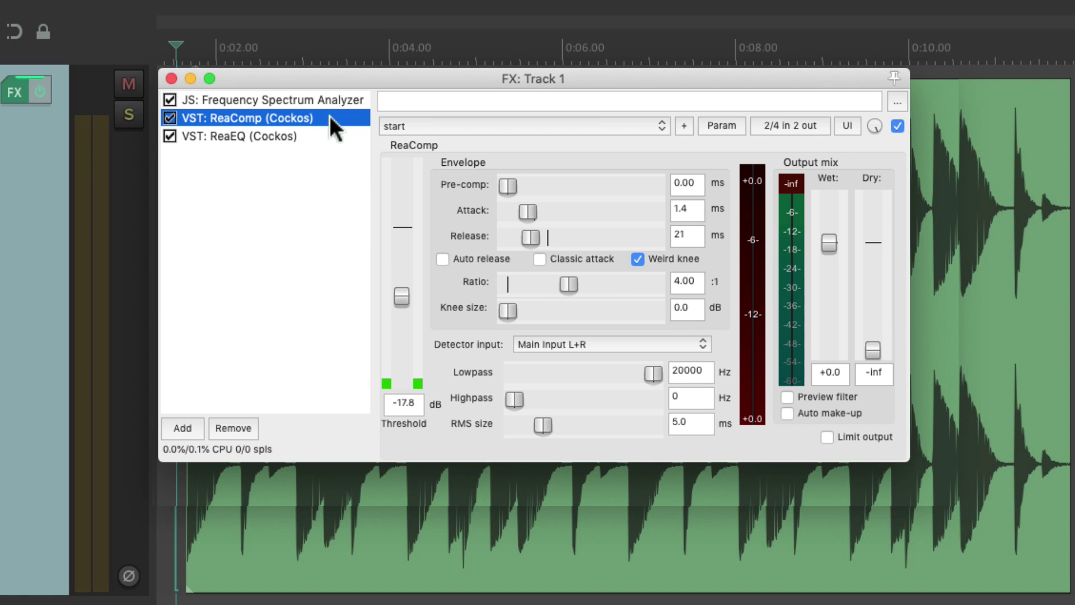
- Disable ReaEQ's band 2 cut near 700 Hz, keeping the high-pass and both high boosts
left_click(328, 137)
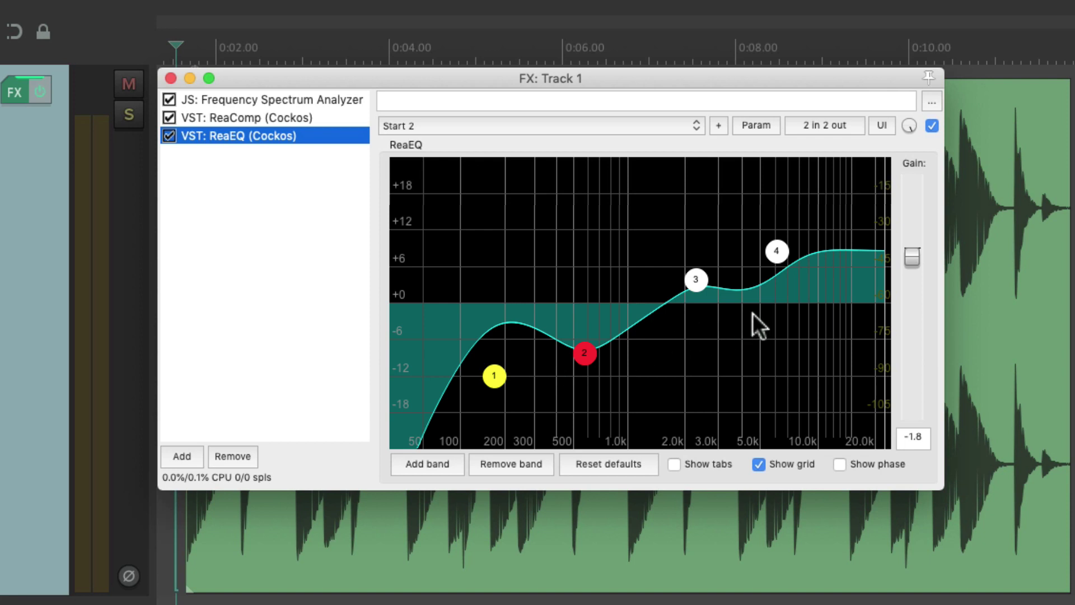
left_click(585, 353, "alt")
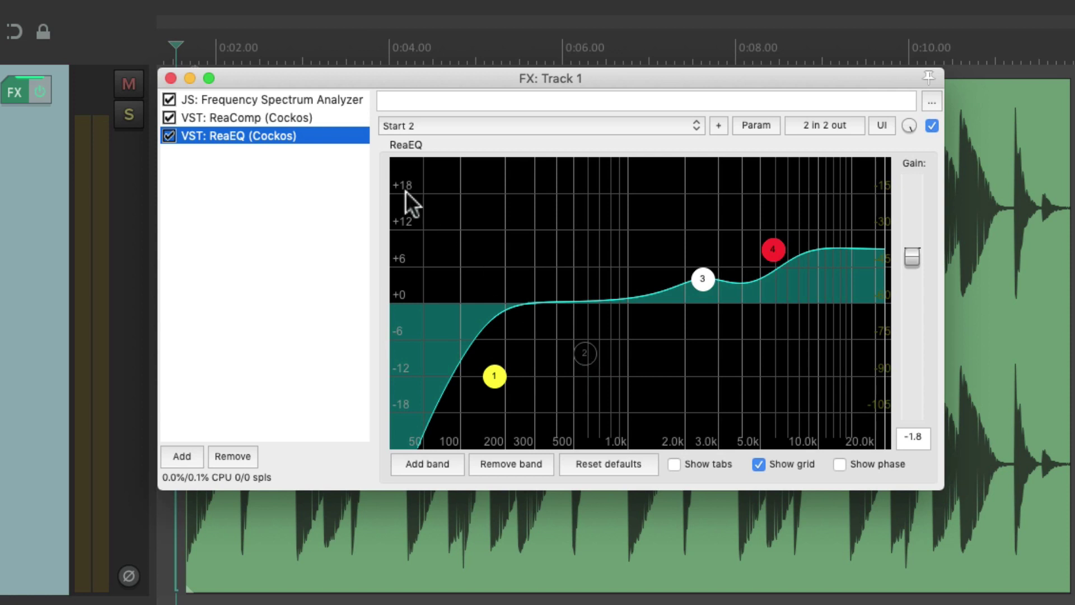
- Duplicate ReaEQ, place the copy ahead of ReaComp, and disable its bands 3 and 4
key("super+v")
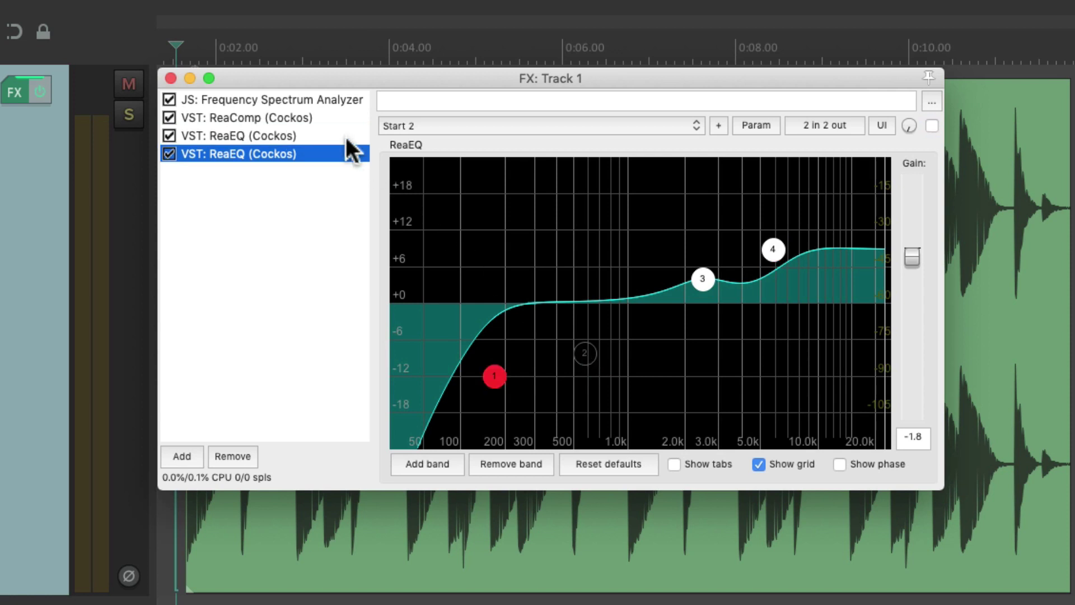
left_click_drag(259, 150, 283, 118)
left_click(287, 136)
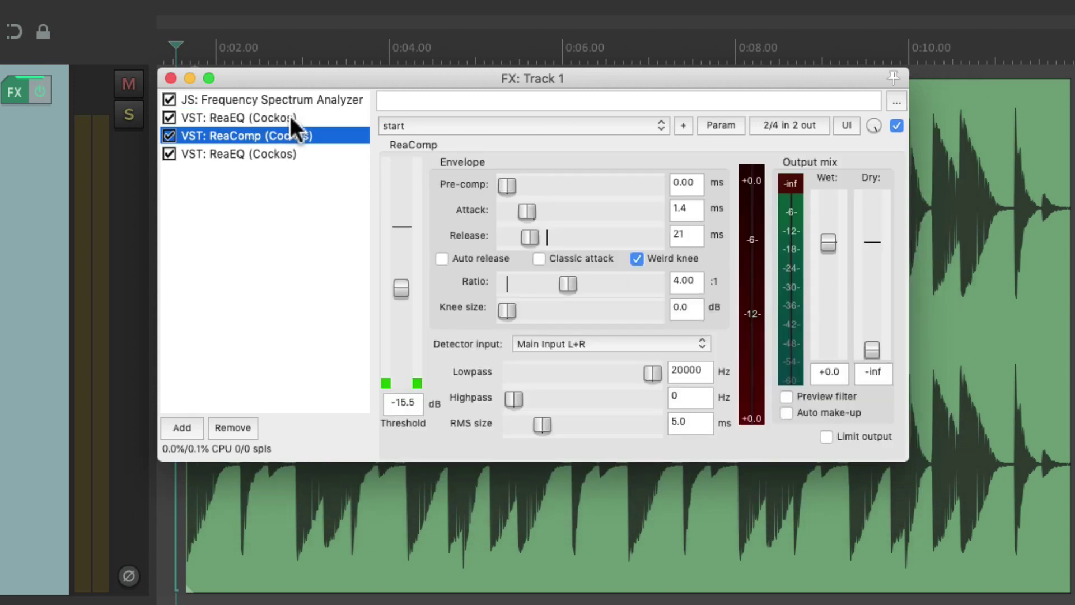
left_click(290, 116)
left_click(313, 153)
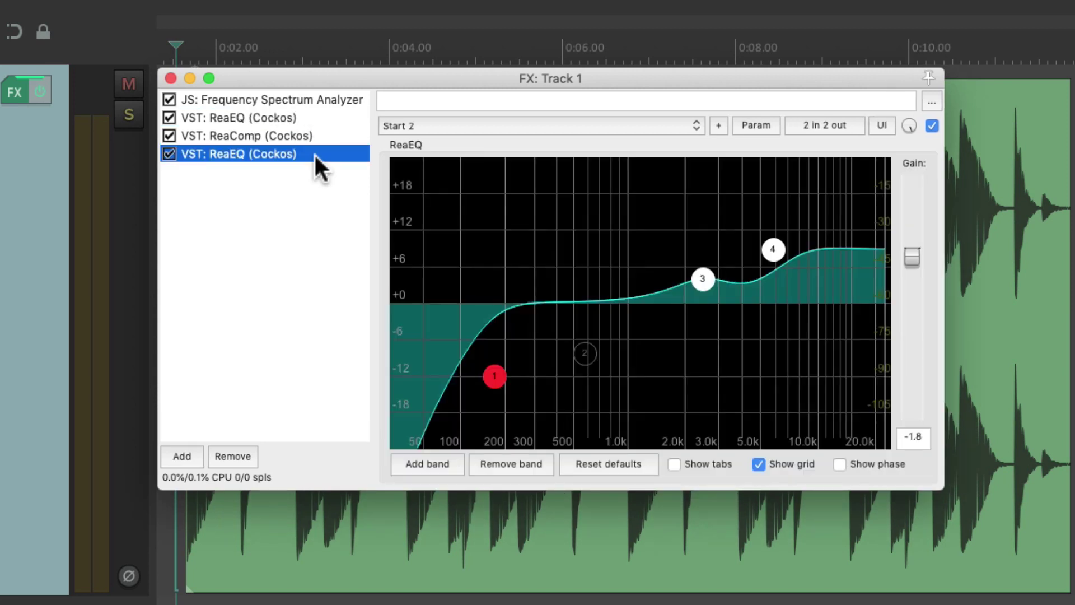
left_click(319, 119)
double_click(703, 279)
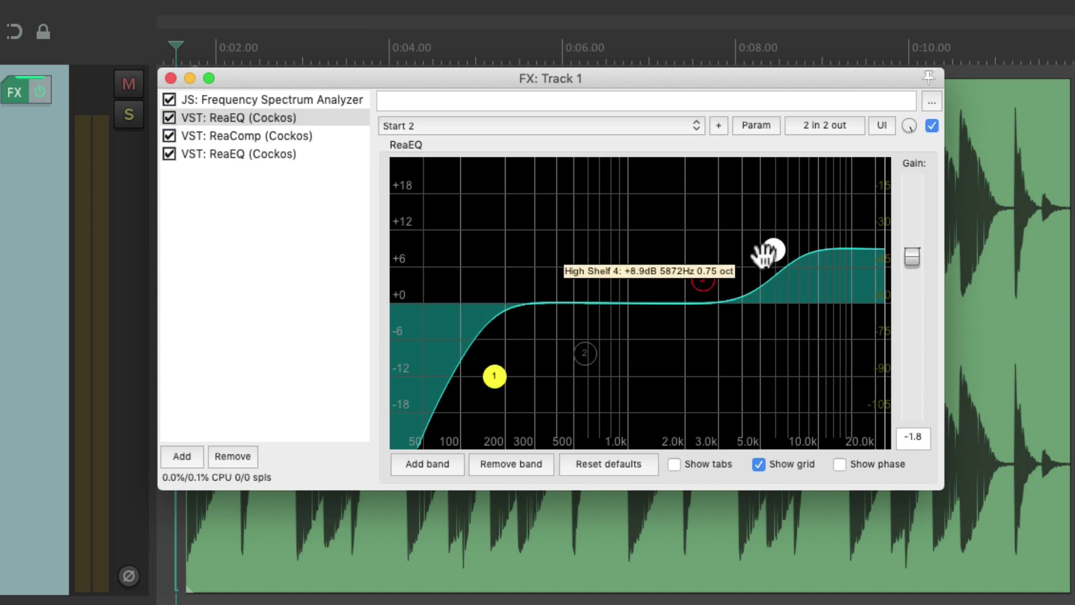
double_click(773, 250)
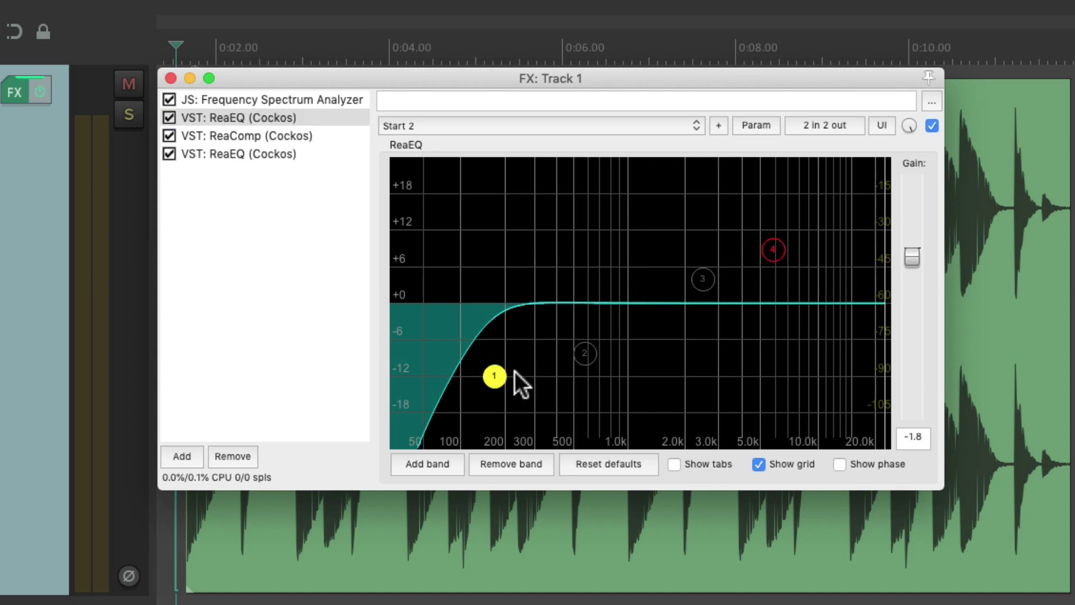
- Bypass ReaComp and the last ReaEQ, then audition the high-pass cut near 152 Hz
left_click(165, 155)
left_click(169, 136)
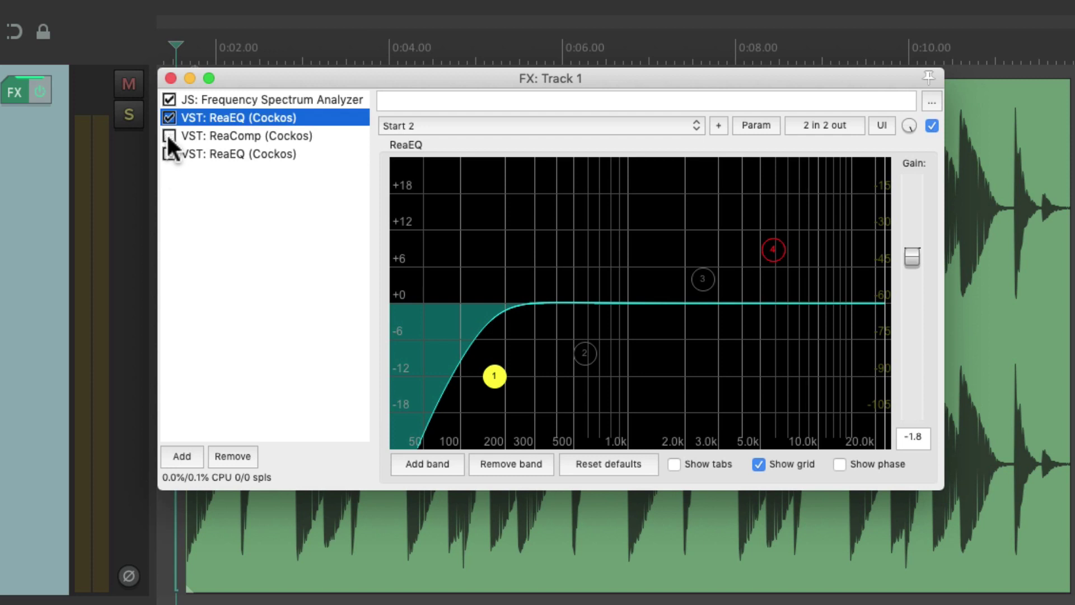
key("space")
mouse_move(497, 371)
left_mouse_down()
mouse_move(523, 374)
mouse_move(436, 372)
mouse_move(486, 372)
left_mouse_up()
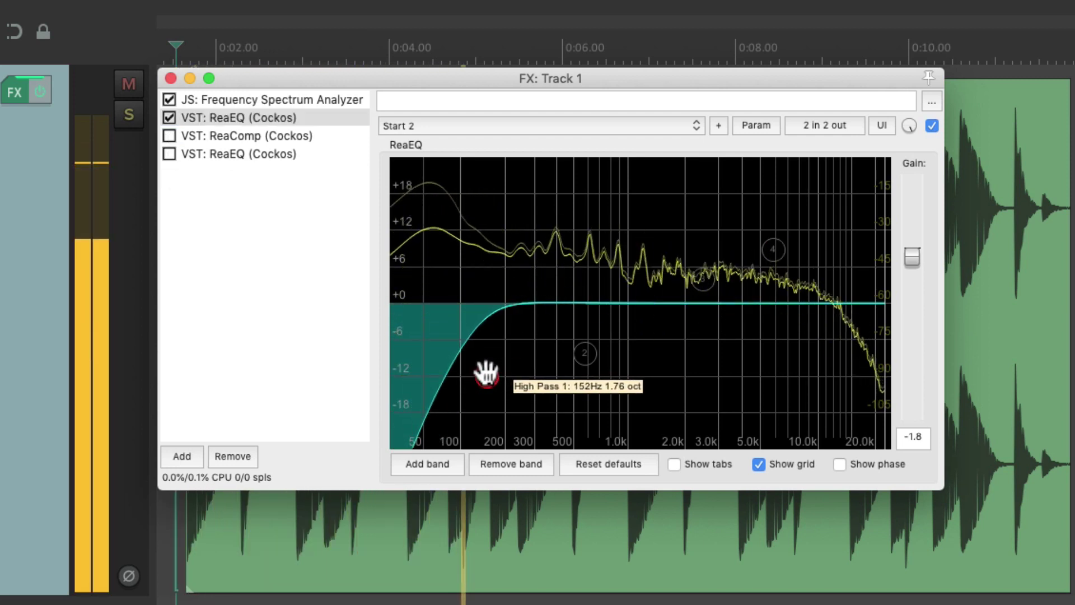
key("space")
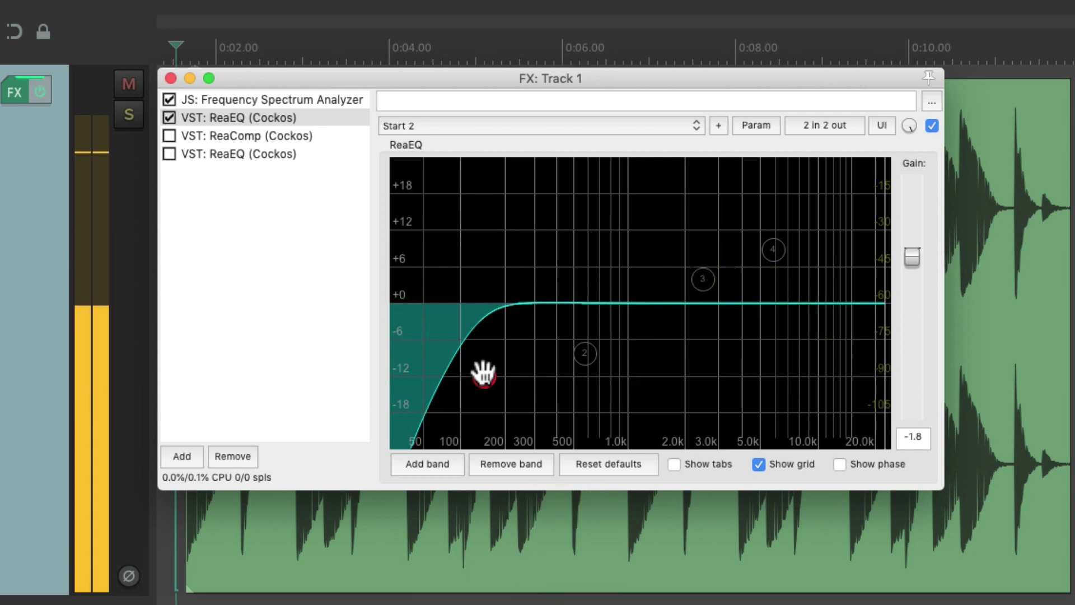
- Re-enable ReaComp and set its threshold to -18.3 dB
left_click(302, 136)
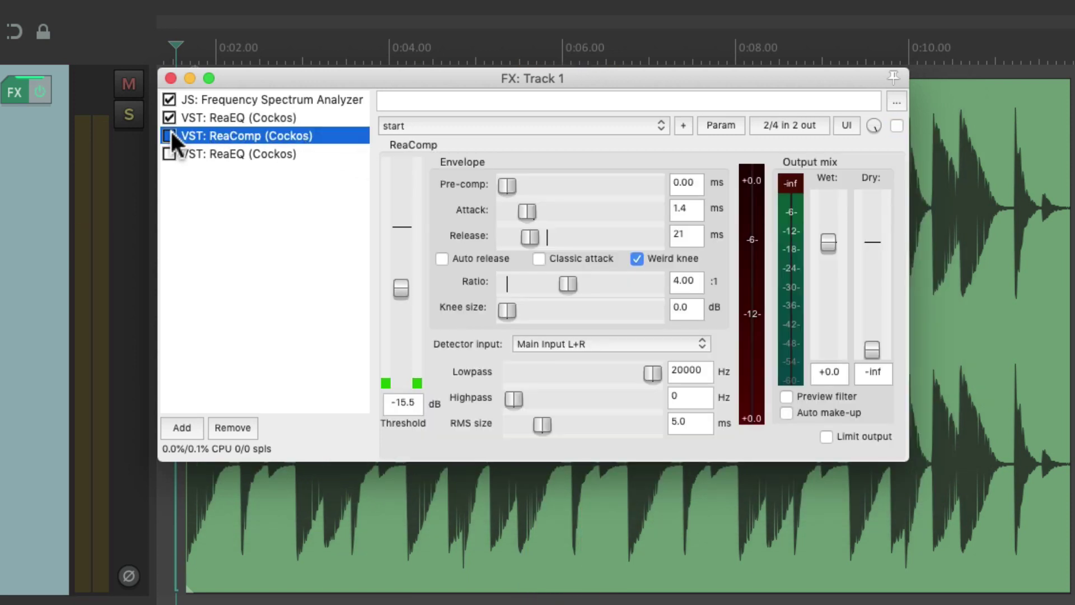
left_click(169, 136)
key("space")
mouse_move(402, 288)
left_mouse_down()
mouse_move(401, 249)
mouse_move(405, 293)
left_mouse_up()
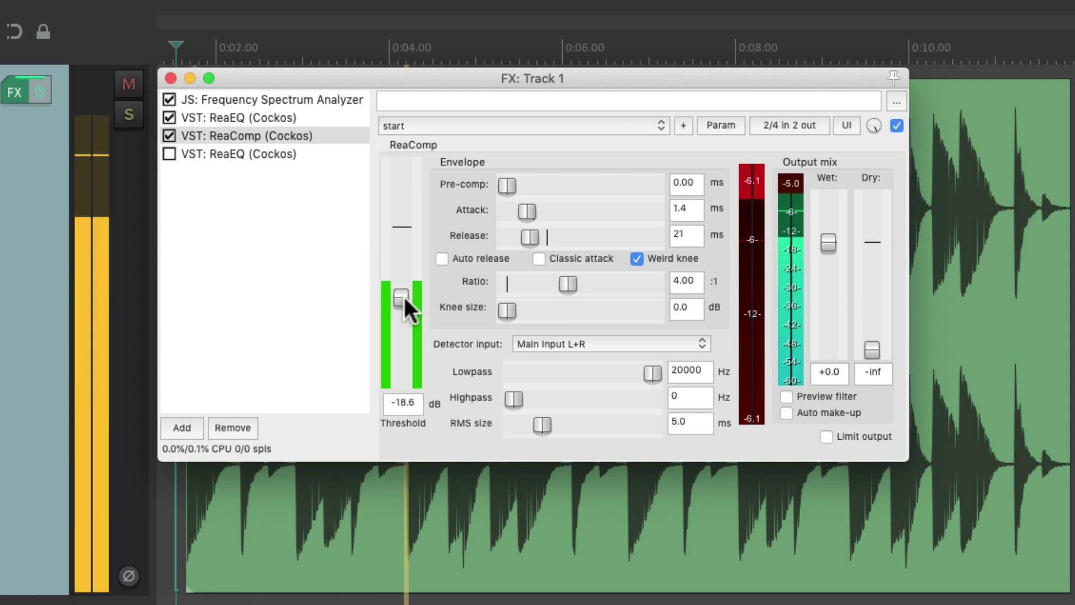
key("space")
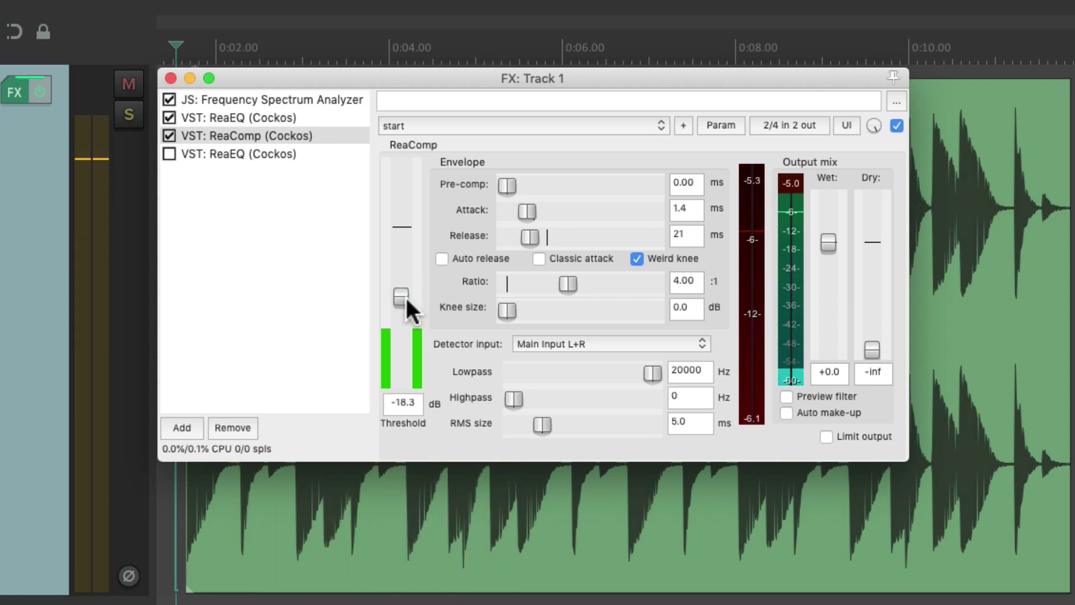
- On the last ReaEQ, disable the low-cut band 1 and retune the mid boost to +7.0 dB at 2632 Hz
left_click(213, 153)
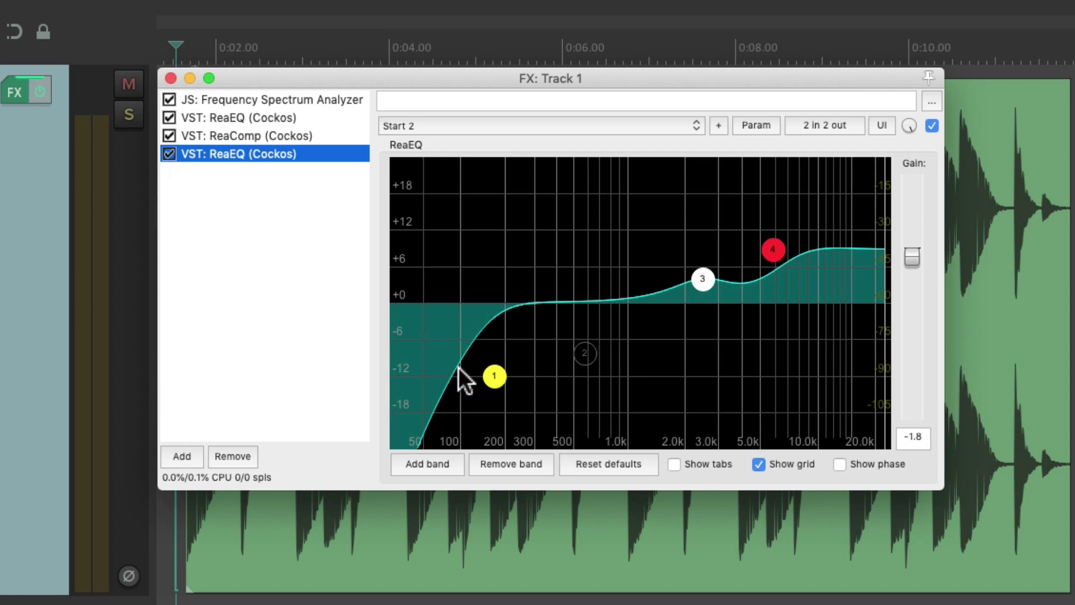
double_click(494, 375)
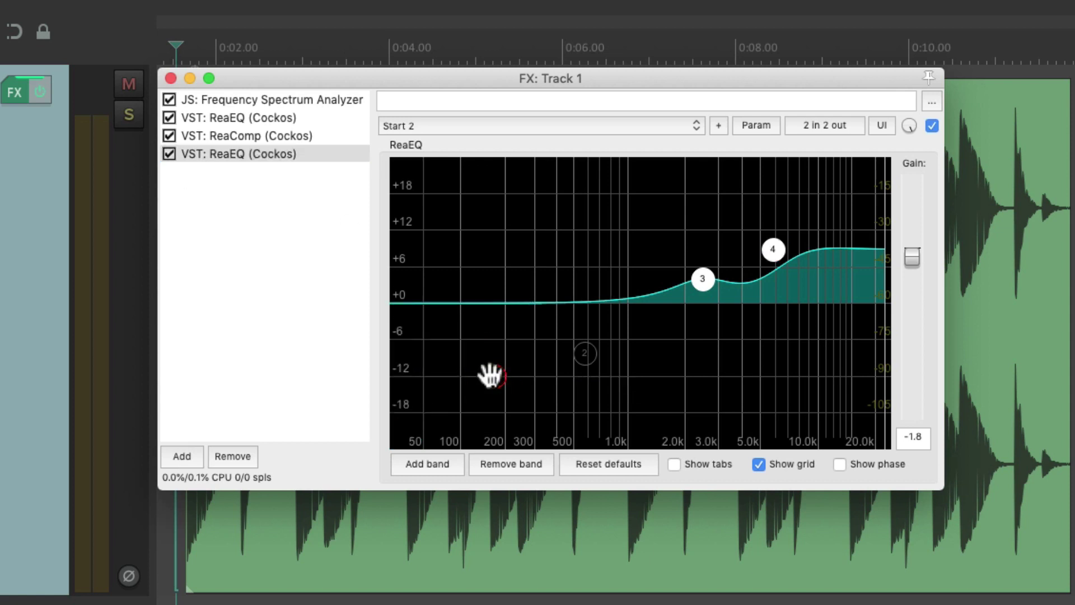
double_click(701, 280)
double_click(773, 249)
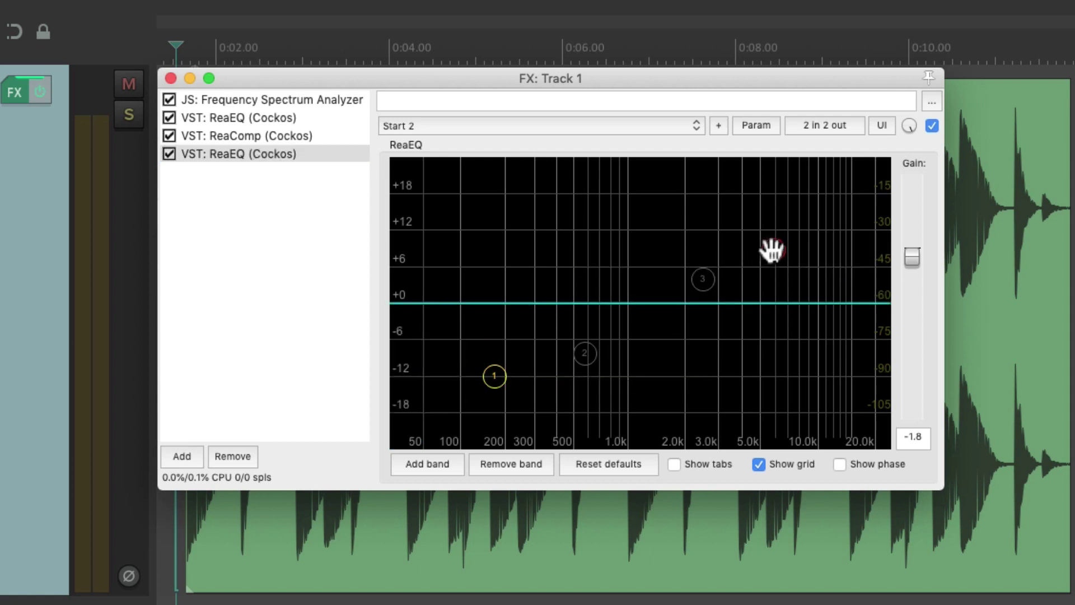
left_click_drag(703, 281, 706, 260)
- Re-enable the last ReaEQ's high shelf and raise it to +7.7 dB while auditioning
key("space")
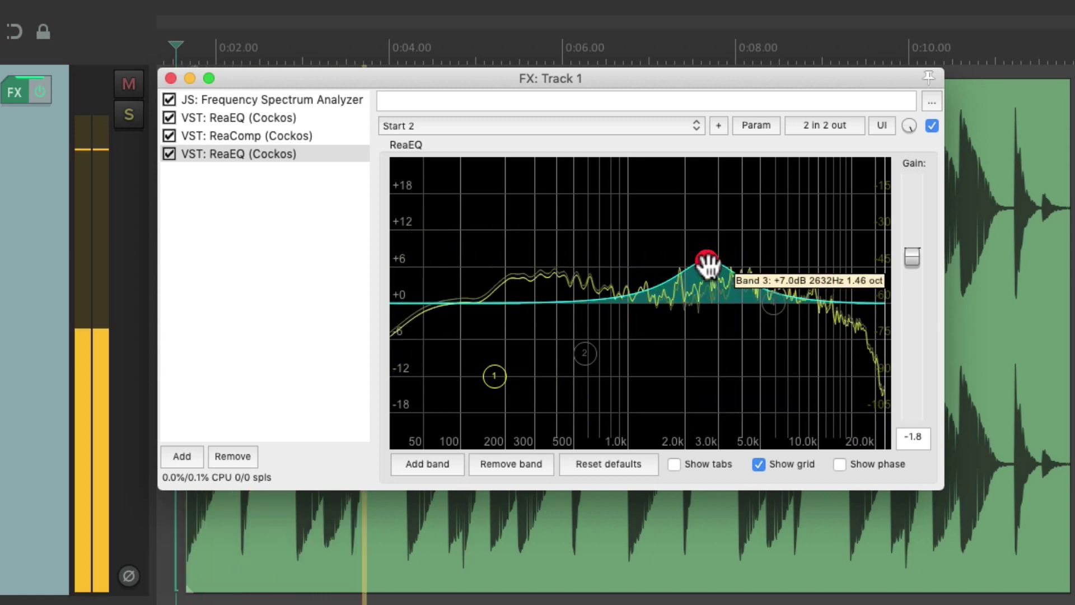
double_click(774, 303)
left_click_drag(774, 303, 776, 258)
scroll(710, 269, "down", 5)
key("space")
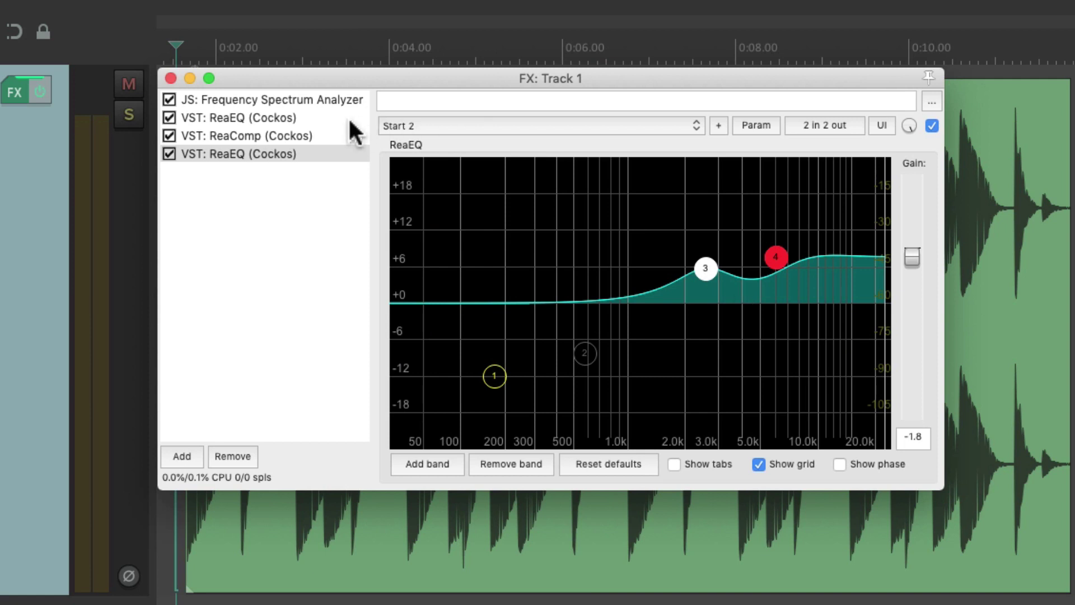
left_click(338, 119)
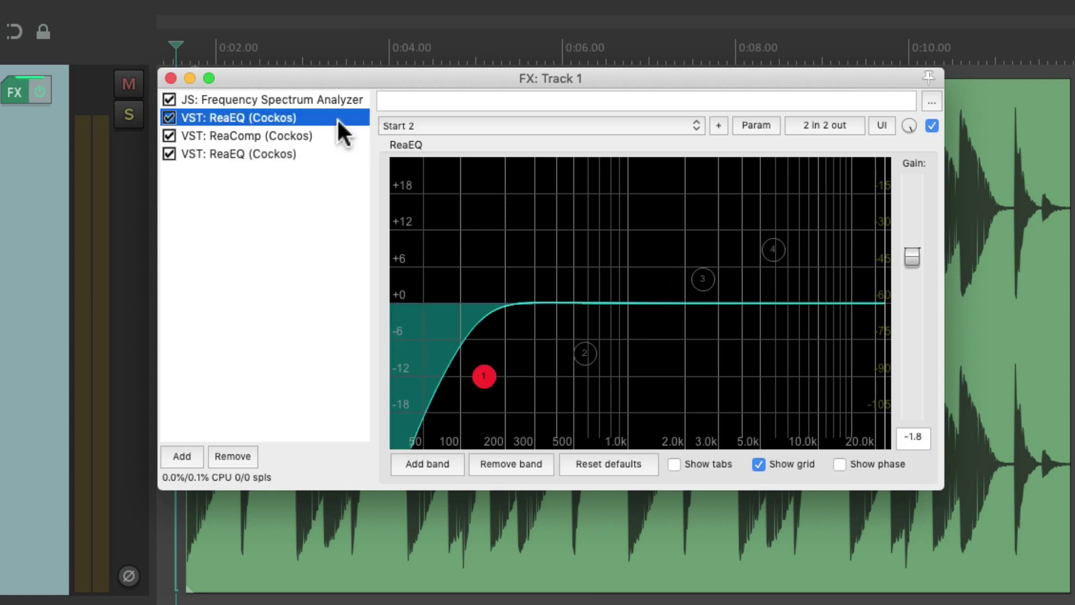
left_click(339, 134)
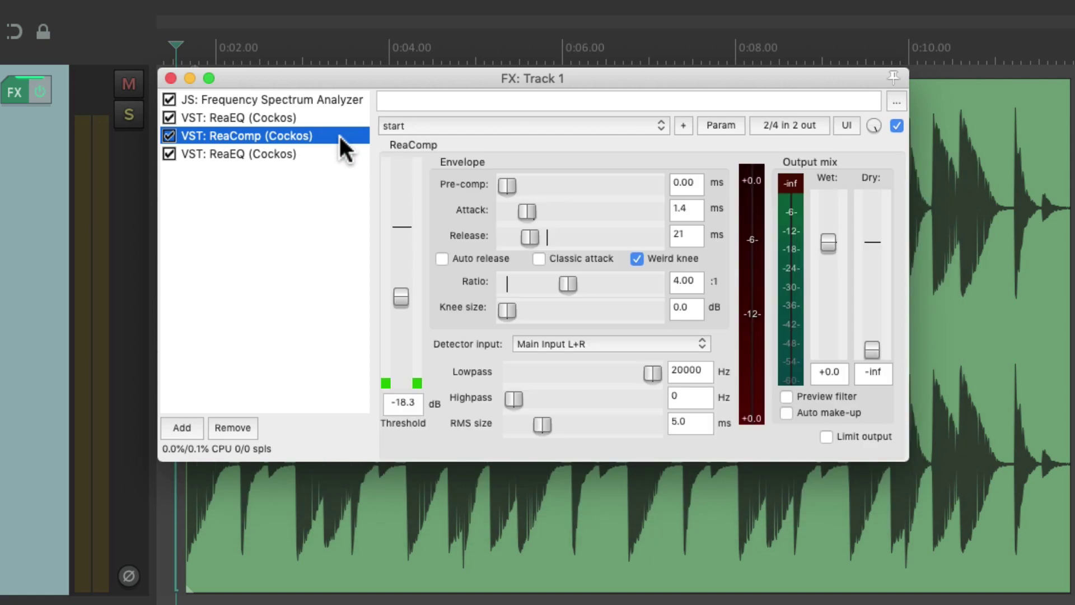
left_click(331, 152)
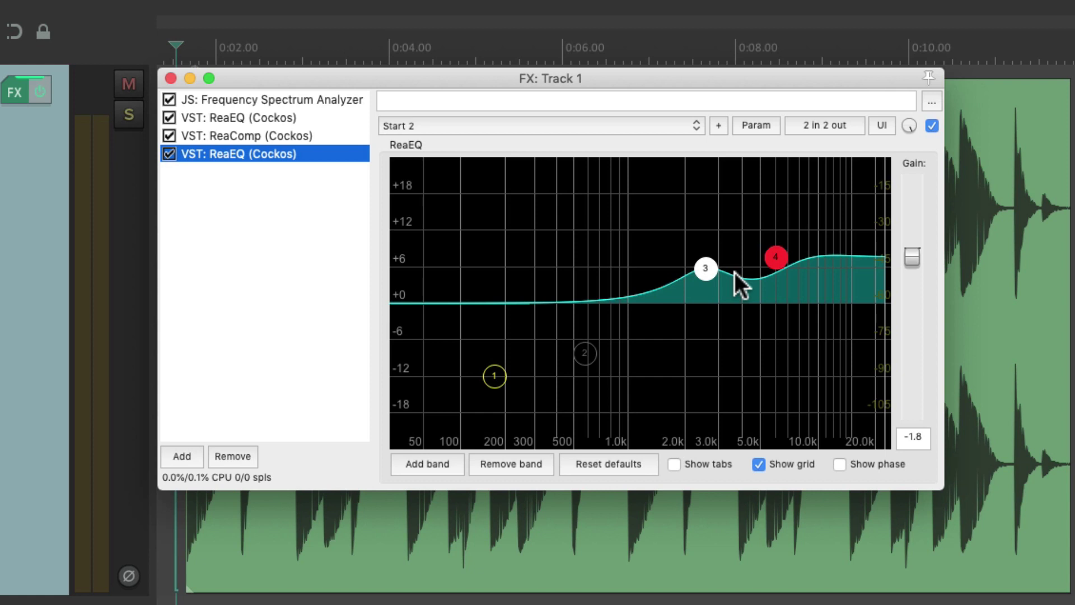
left_click(344, 115)
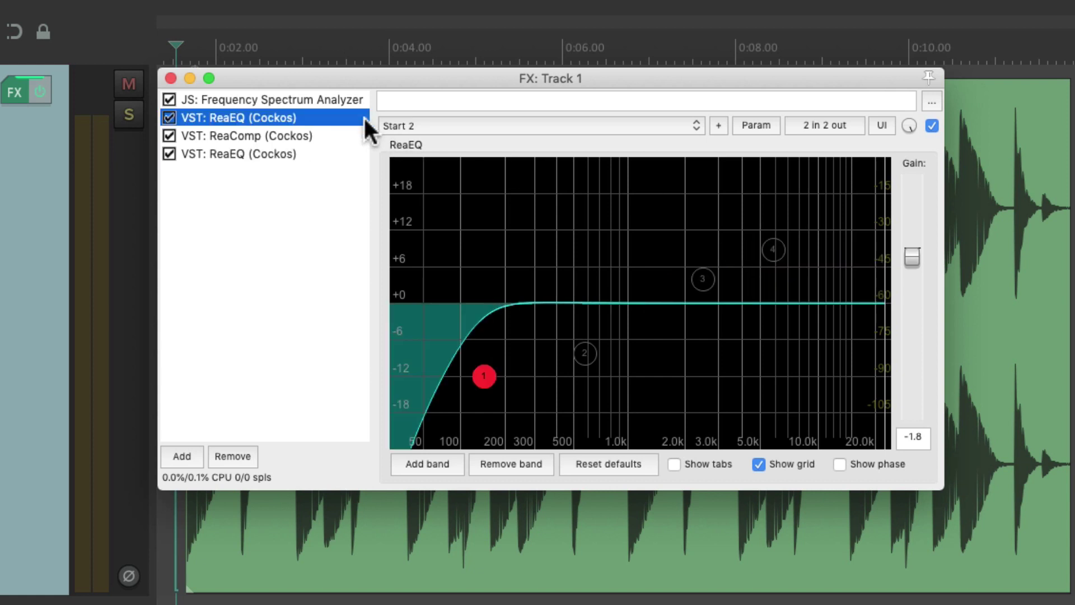
left_click(349, 153)
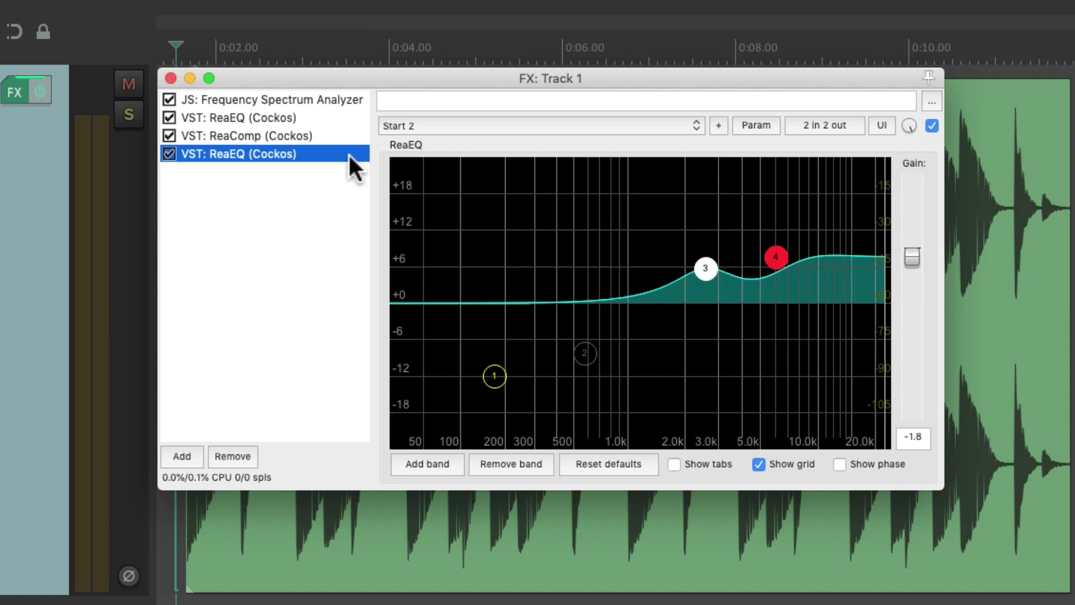
- Add a -3.9 dB dip at 543 Hz to the first ReaEQ and set ReaComp's threshold to -17.8 dB
left_click(335, 115)
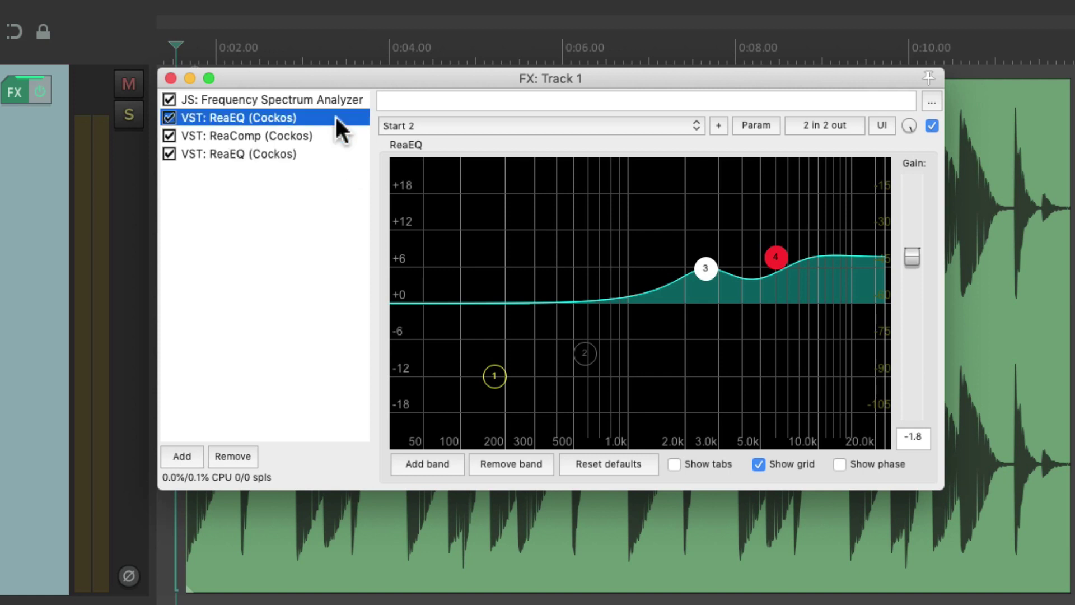
left_click_drag(483, 375, 472, 376)
left_click_drag(585, 356, 577, 323)
left_click(338, 142)
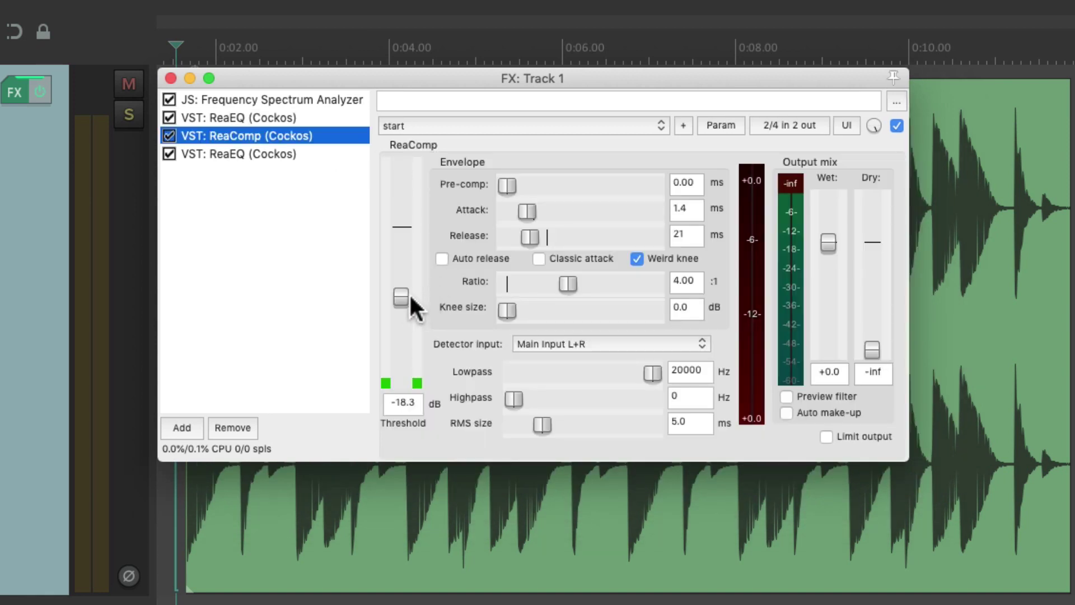
left_click_drag(410, 297, 405, 298)
- Reduce the last ReaEQ's mid boost to about +3 dB and its high shelf to +6.1 dB
left_click(325, 154)
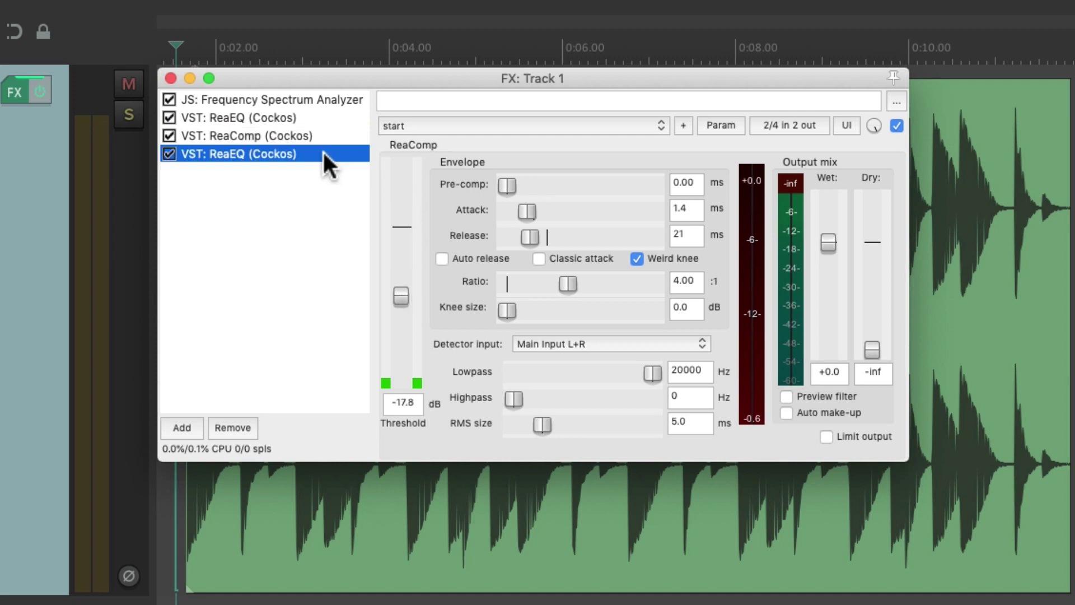
left_click_drag(706, 272, 694, 284)
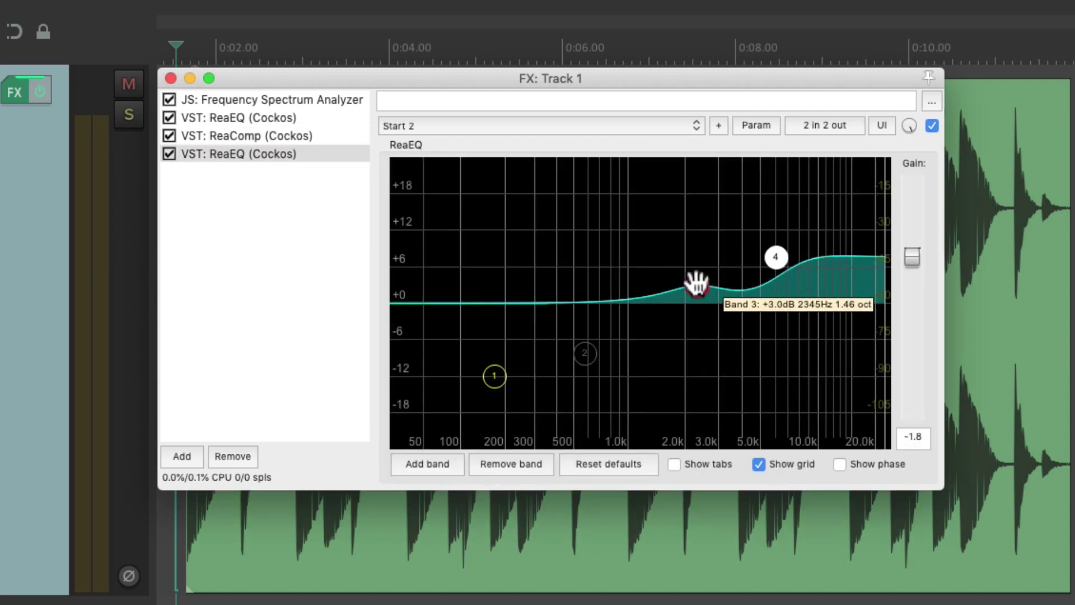
mouse_move(775, 259)
left_mouse_down()
mouse_move(779, 272)
mouse_move(778, 253)
left_mouse_up()
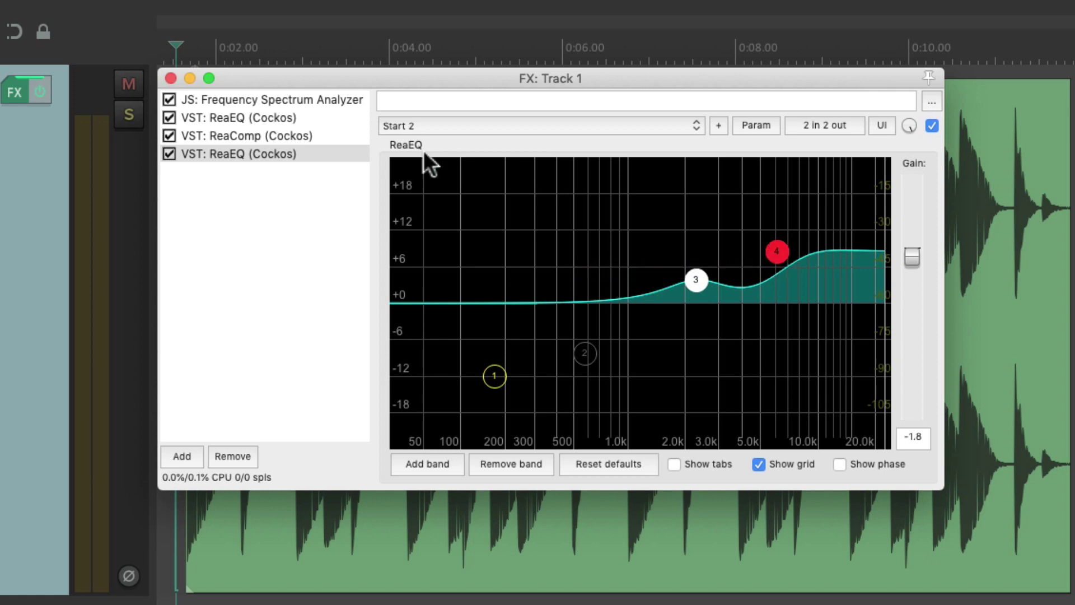
- Review the ReaComp, first ReaEQ and last ReaEQ settings in turn
left_click(330, 140)
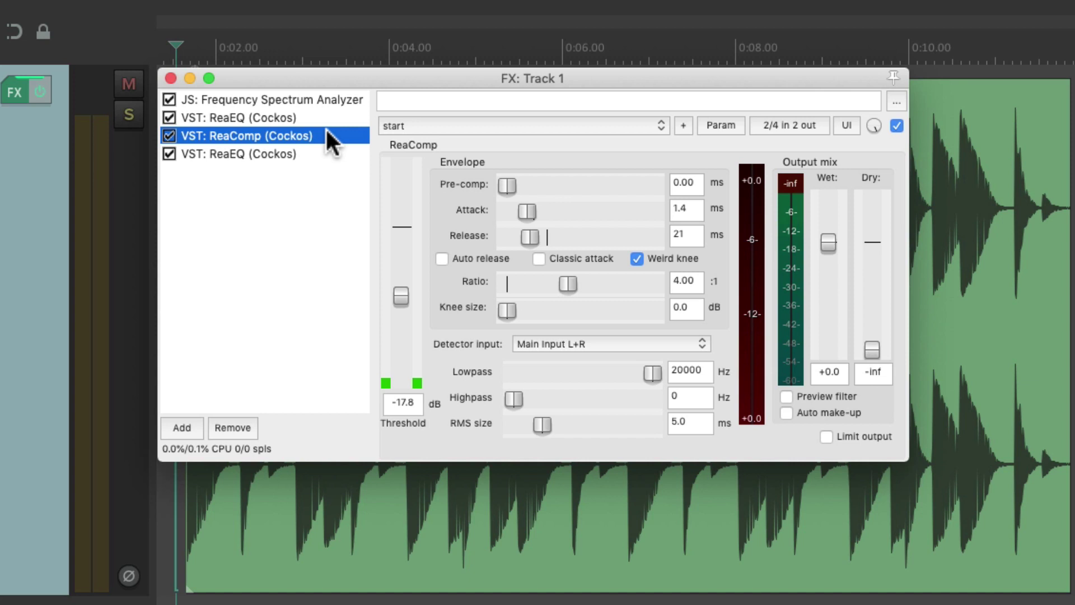
left_click(314, 116)
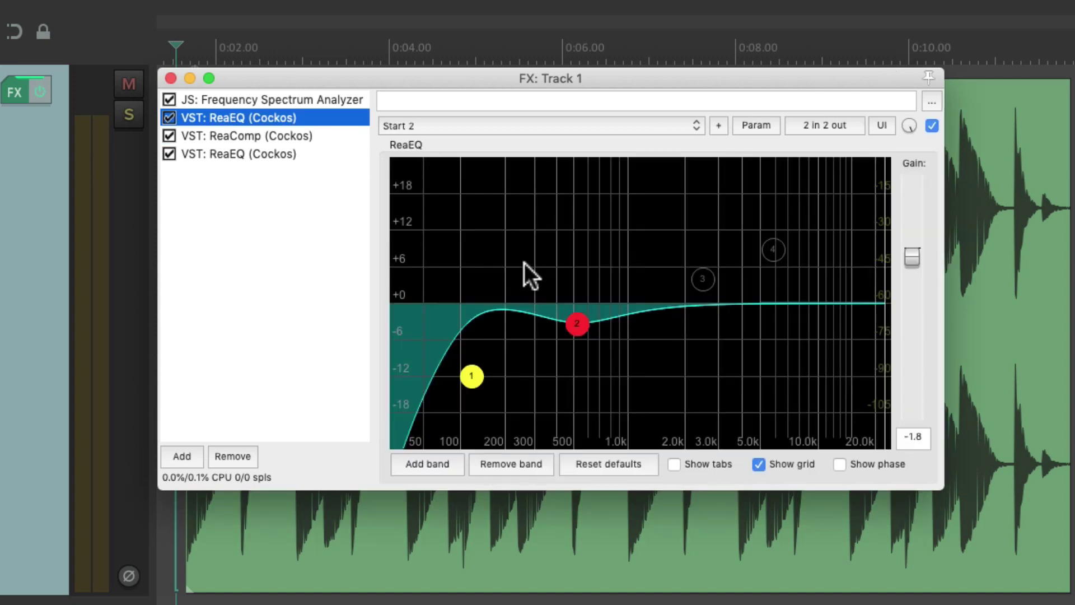
left_click(335, 139)
left_click(347, 154)
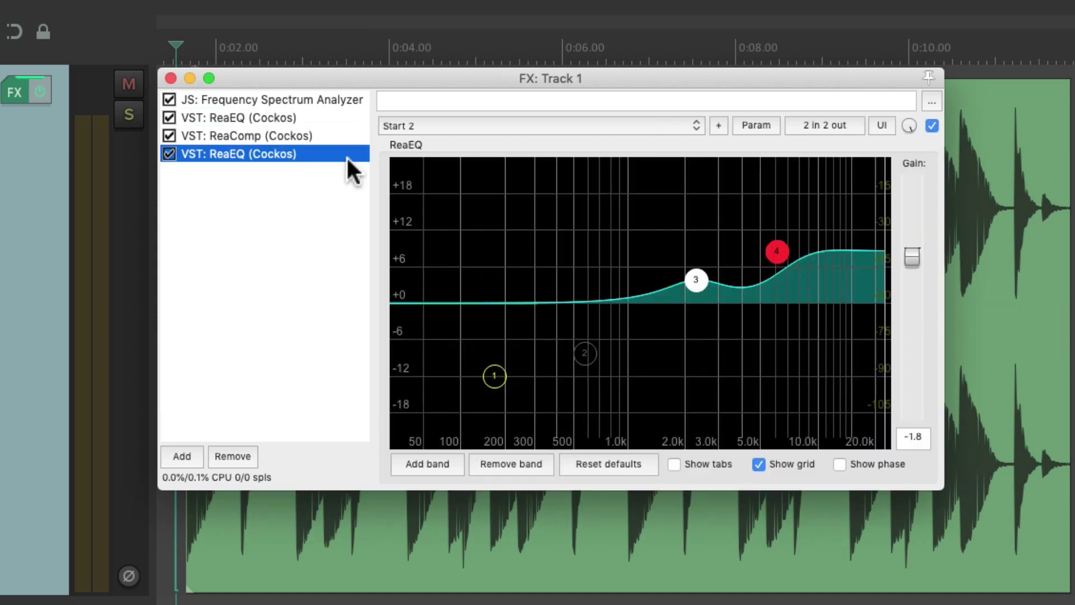